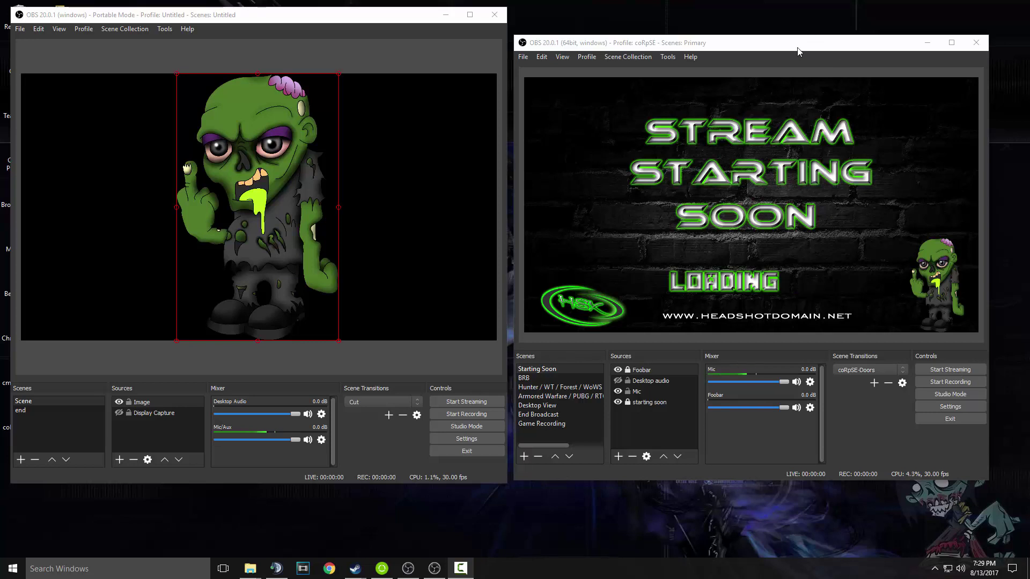
Step: Maximize the coRpSE OBS window, give the lower panels more height, and mute the Mic
{"action": "left_click_drag", "start_coordinate": [798, 52], "coordinate": [717, 115]}
{"action": "double_click", "coordinate": [717, 115]}
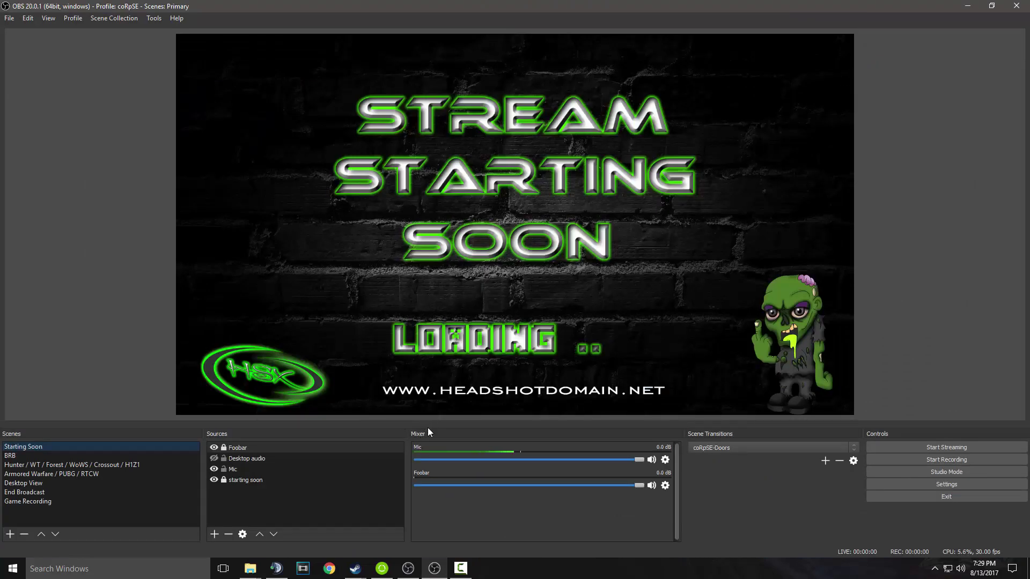
{"action": "left_click_drag", "start_coordinate": [430, 426], "coordinate": [435, 365]}
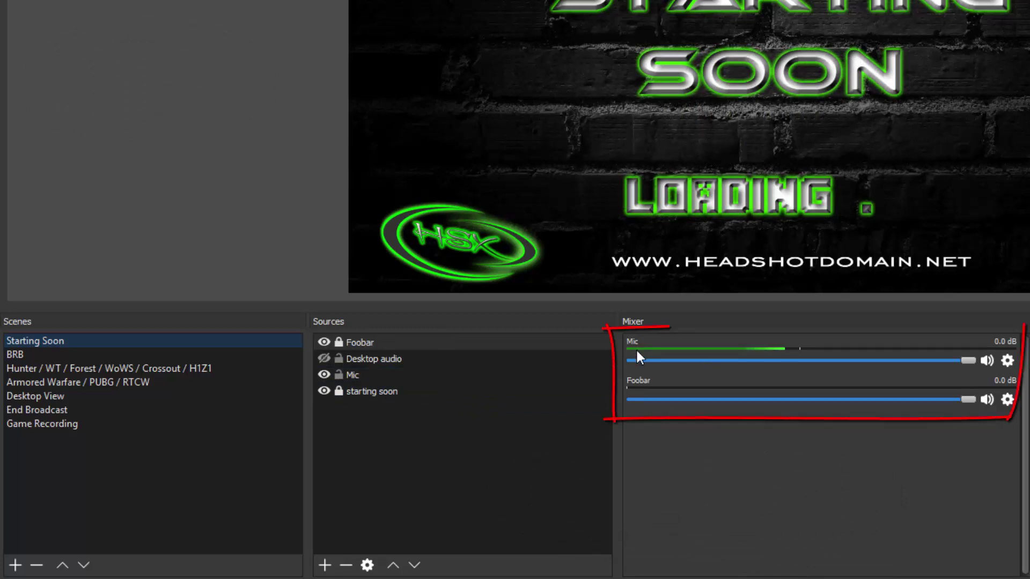
{"action": "left_click", "coordinate": [986, 360]}
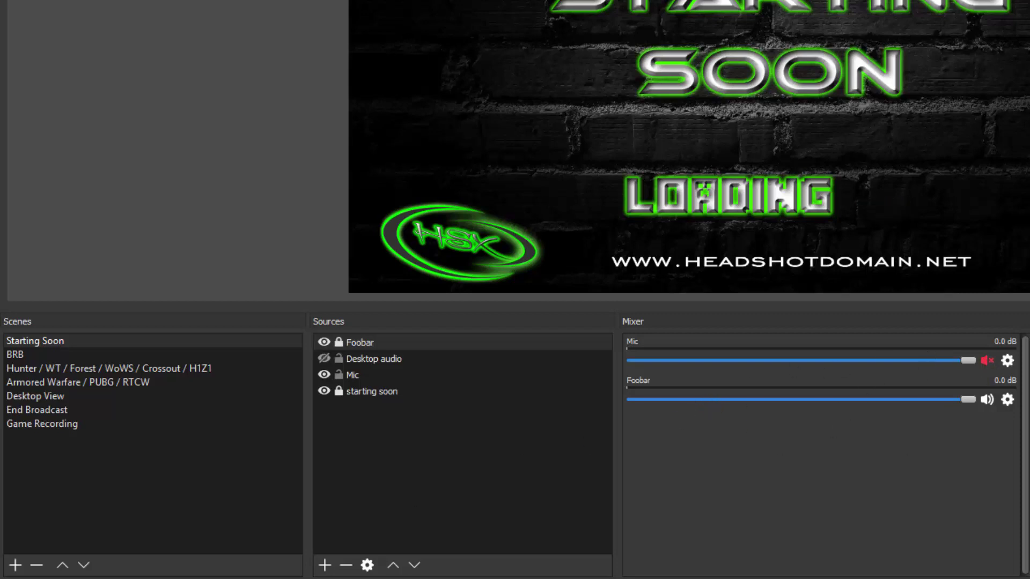
Step: Open the Music folder from This PC and bring up the actions for the H3Ctic - Unbreakable file
{"action": "key", "text": "super"}
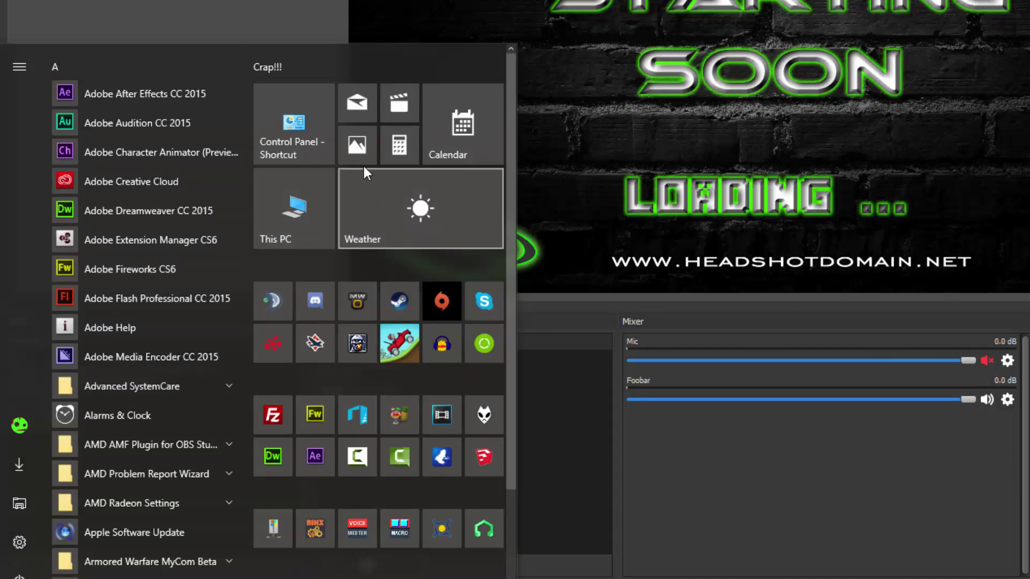
{"action": "left_click", "coordinate": [282, 211]}
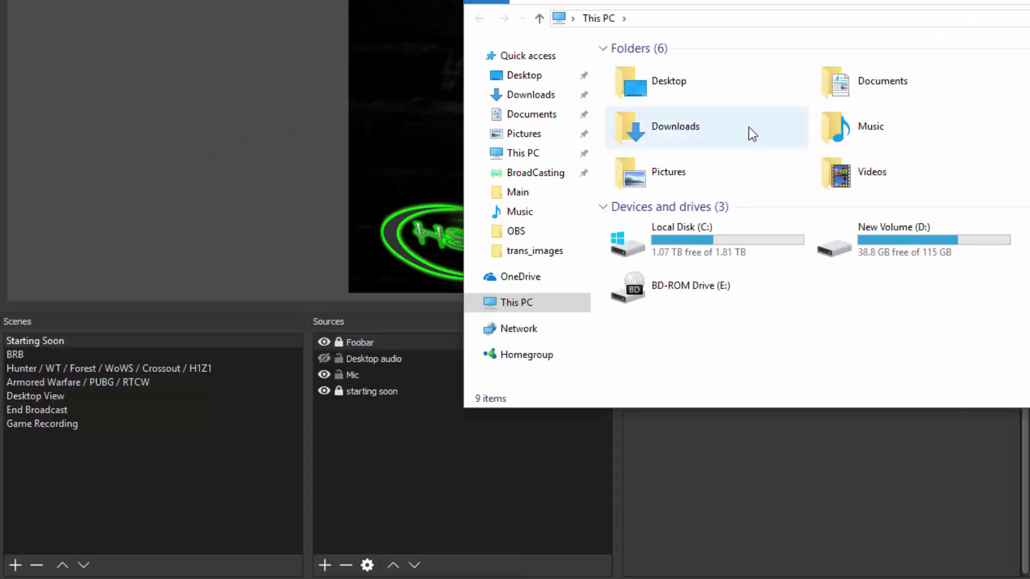
{"action": "left_click", "coordinate": [864, 124]}
{"action": "double_click", "coordinate": [866, 124]}
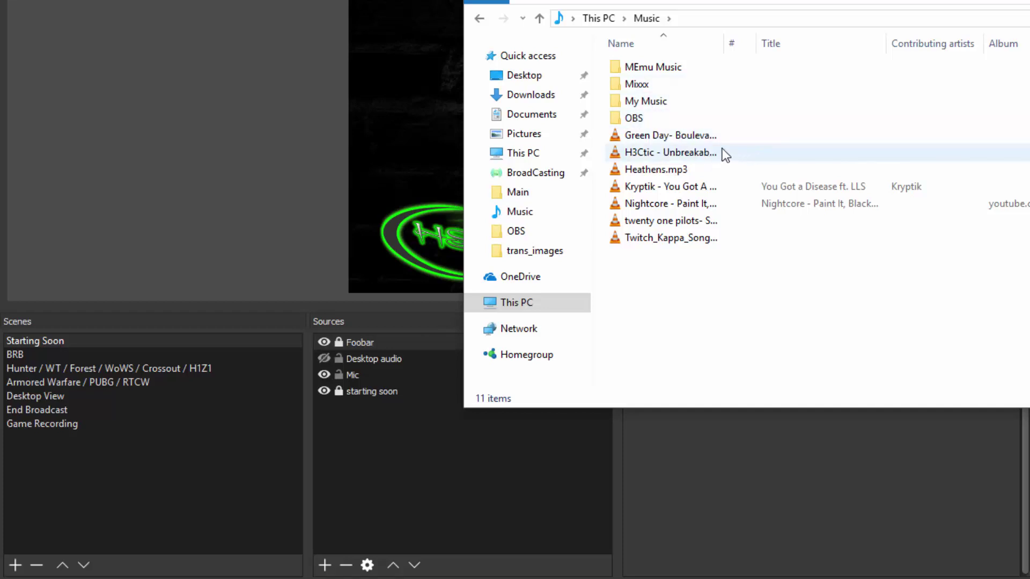
{"action": "right_click", "coordinate": [685, 155]}
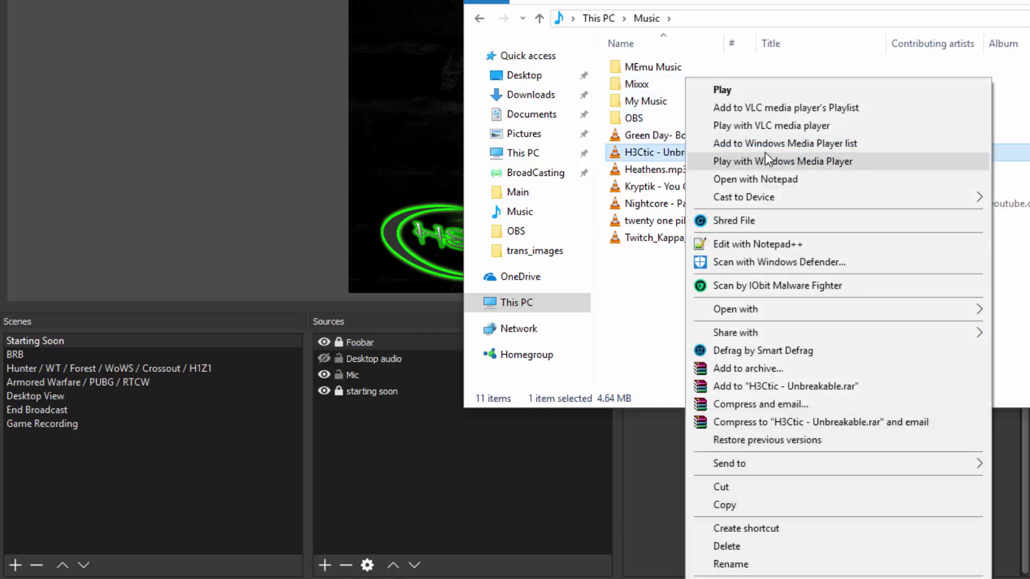
Step: Play H3Ctic - Unbreakable in foobar2000, widening the player window and moving it higher
{"action": "mouse_move", "coordinate": [795, 310]}
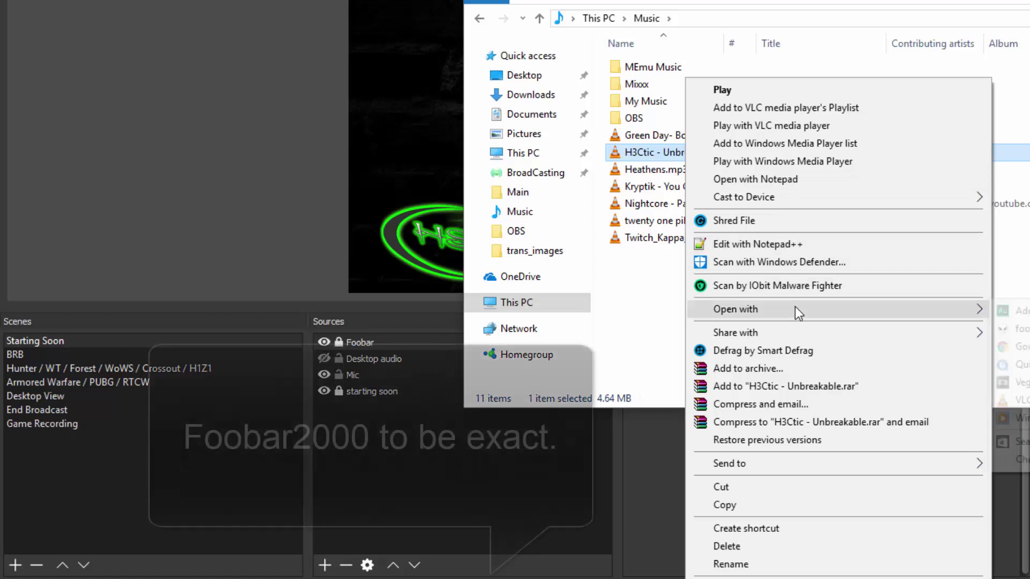
{"action": "left_click", "coordinate": [1016, 329]}
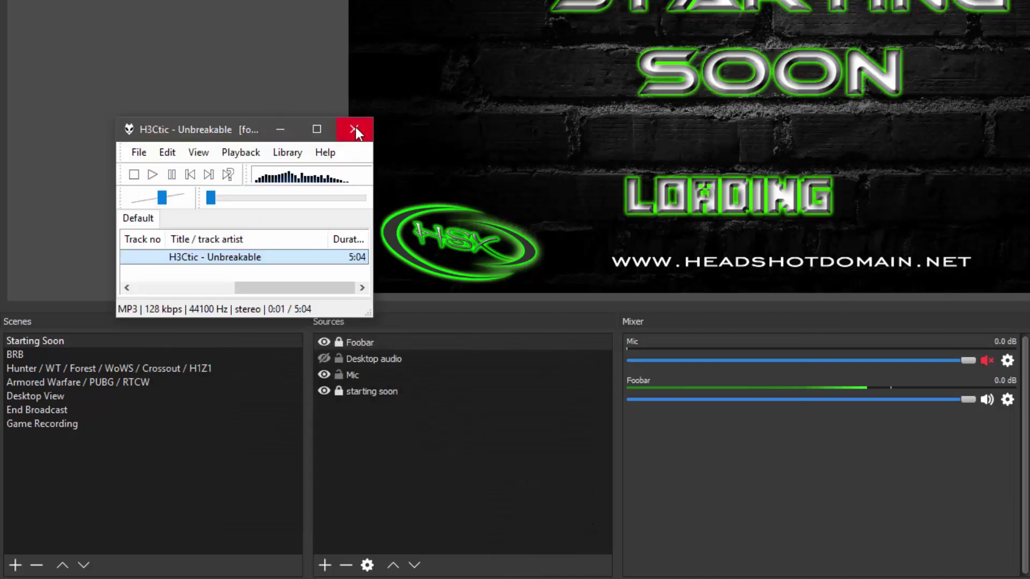
{"action": "left_click_drag", "start_coordinate": [377, 179], "coordinate": [727, 160]}
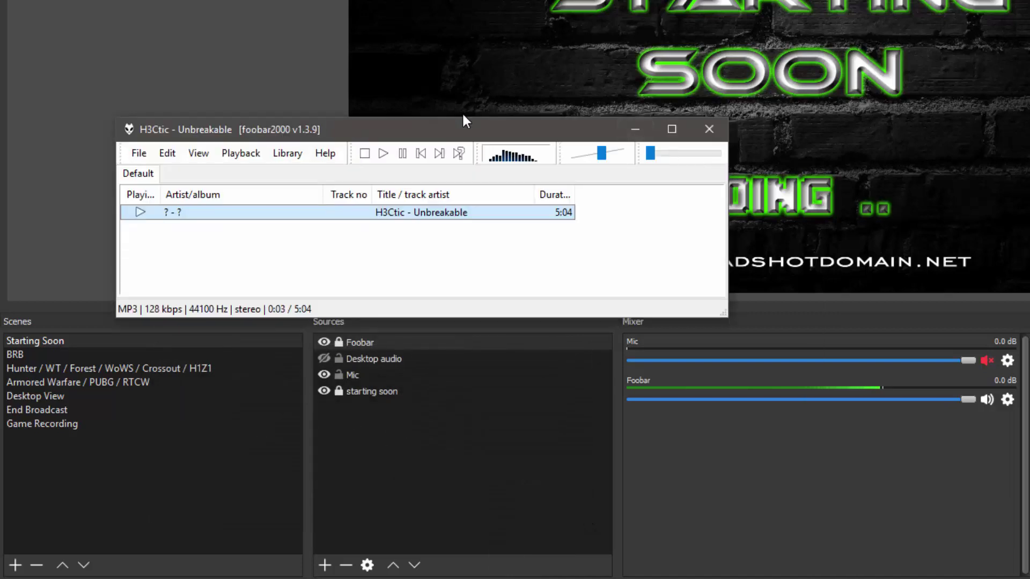
{"action": "left_click_drag", "start_coordinate": [462, 127], "coordinate": [474, 47]}
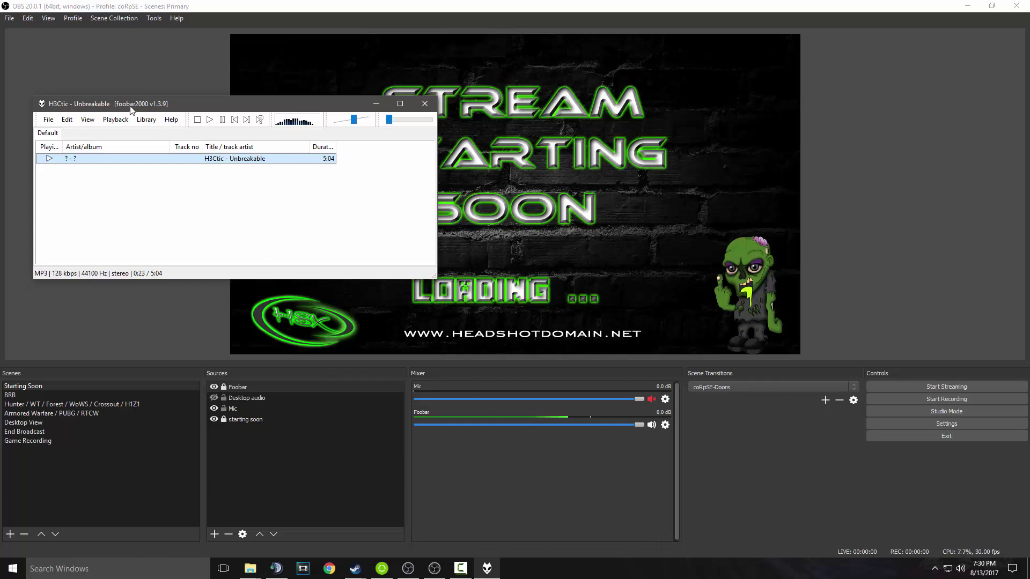
{"action": "left_click", "coordinate": [48, 120]}
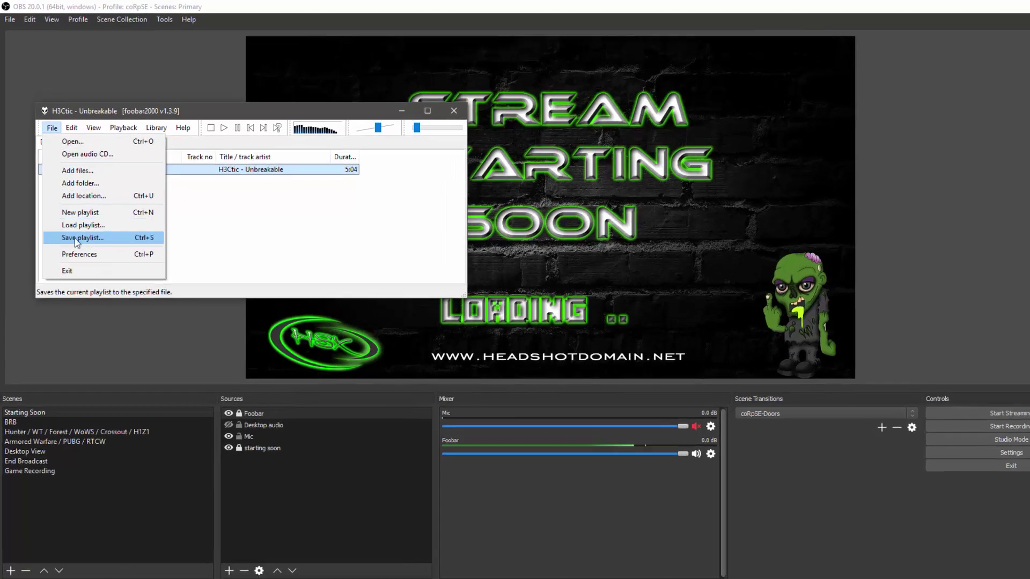
{"action": "key", "text": "Escape"}
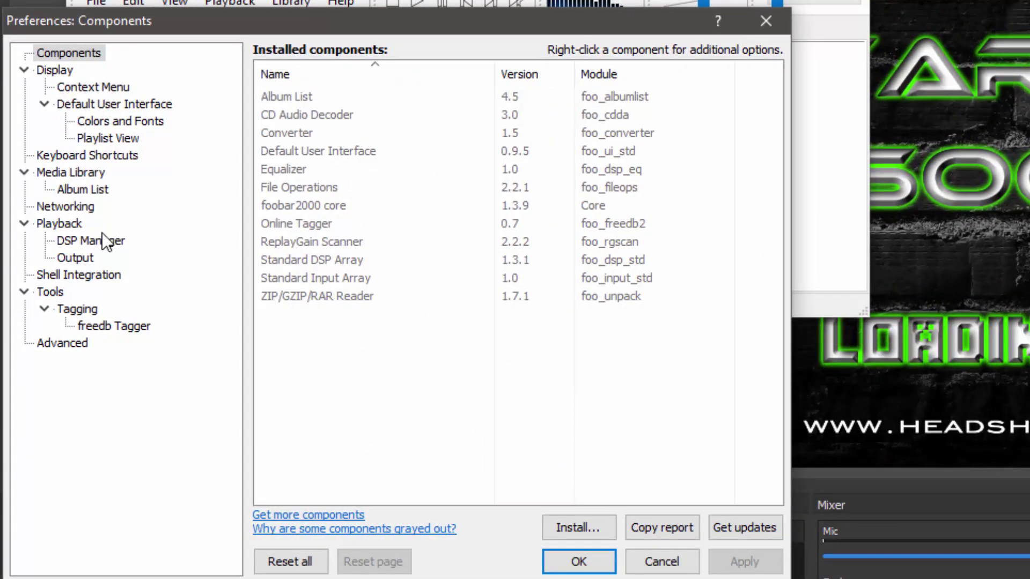
{"action": "left_click", "coordinate": [59, 223]}
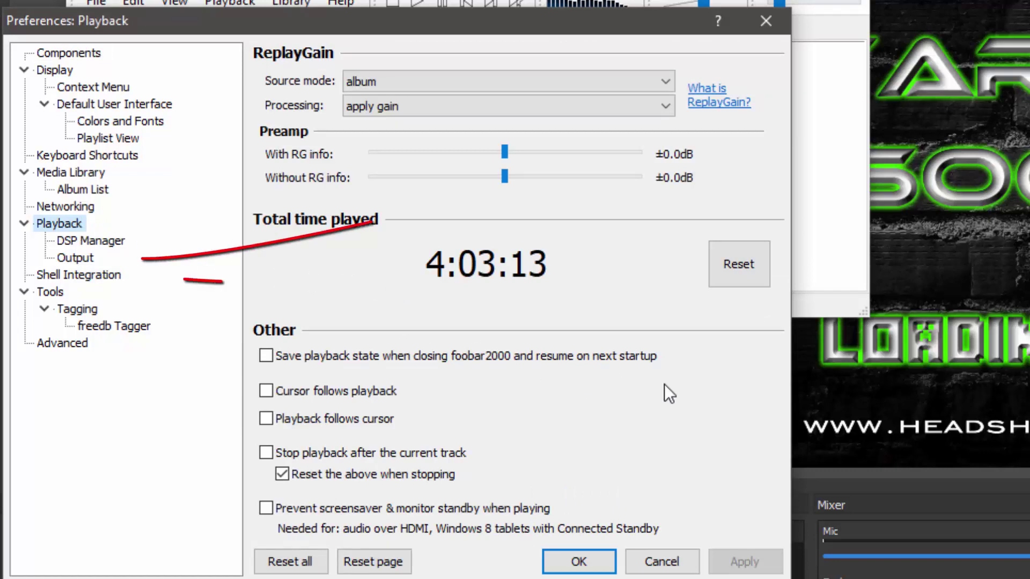
{"action": "left_click", "coordinate": [78, 237]}
{"action": "left_click", "coordinate": [77, 256]}
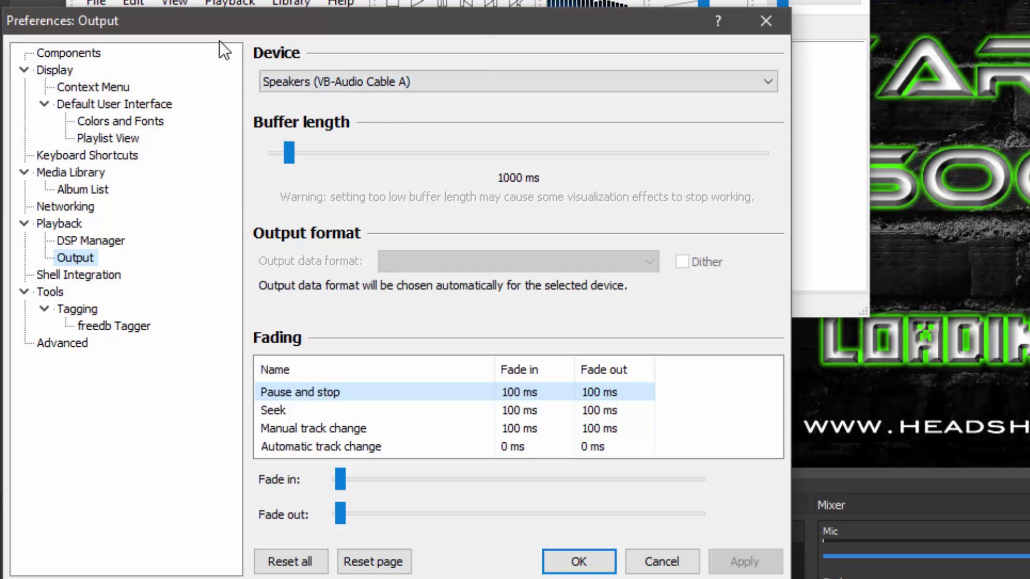
{"action": "left_click_drag", "start_coordinate": [242, 30], "coordinate": [446, 53]}
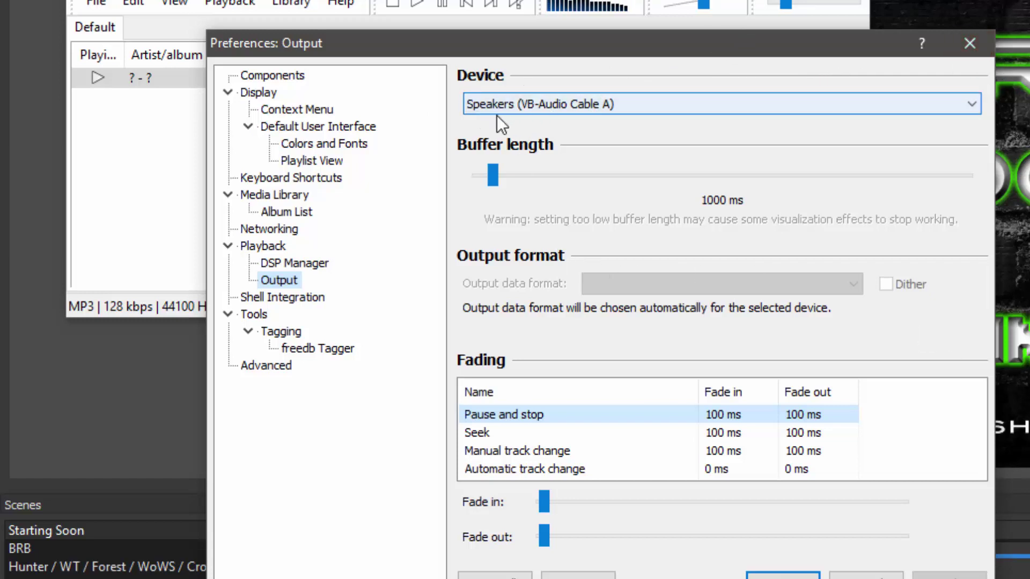
{"action": "left_click", "coordinate": [970, 44]}
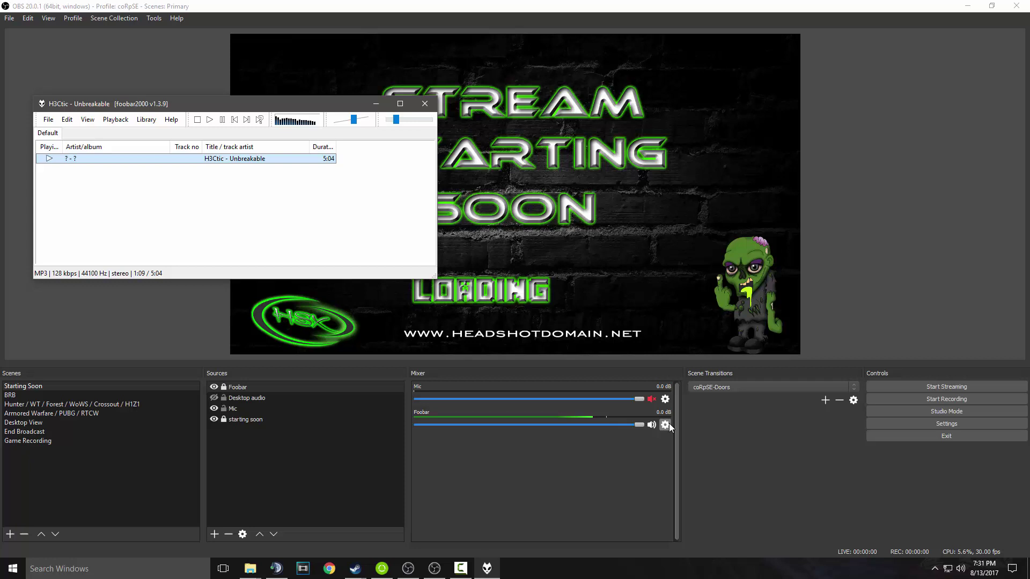
Step: Show the Foobar mixer source's properties, which capture from Speakers (VB-Audio Cable A)
{"action": "left_click", "coordinate": [665, 425]}
{"action": "left_click", "coordinate": [693, 443]}
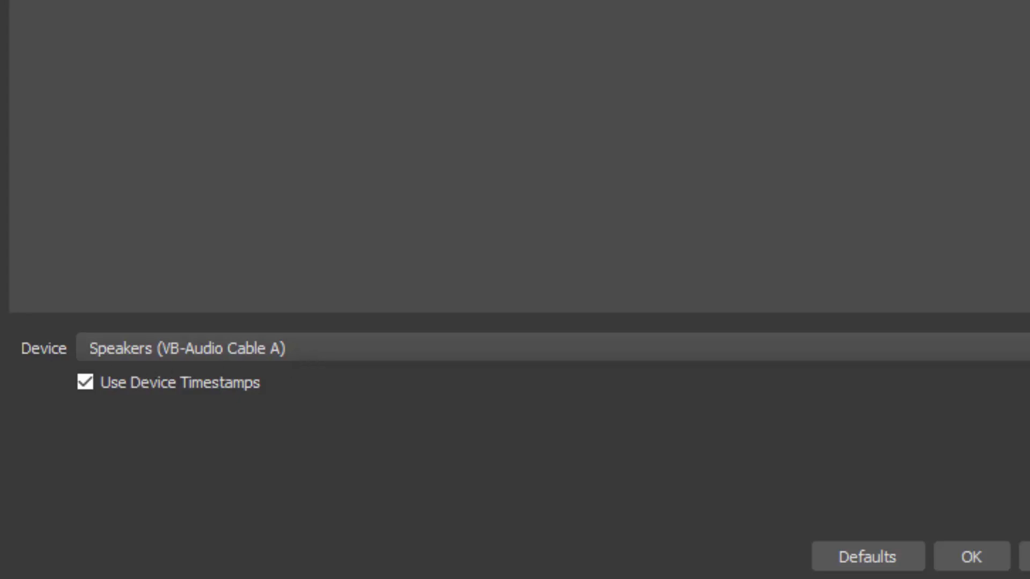
{"action": "left_click", "coordinate": [72, 36]}
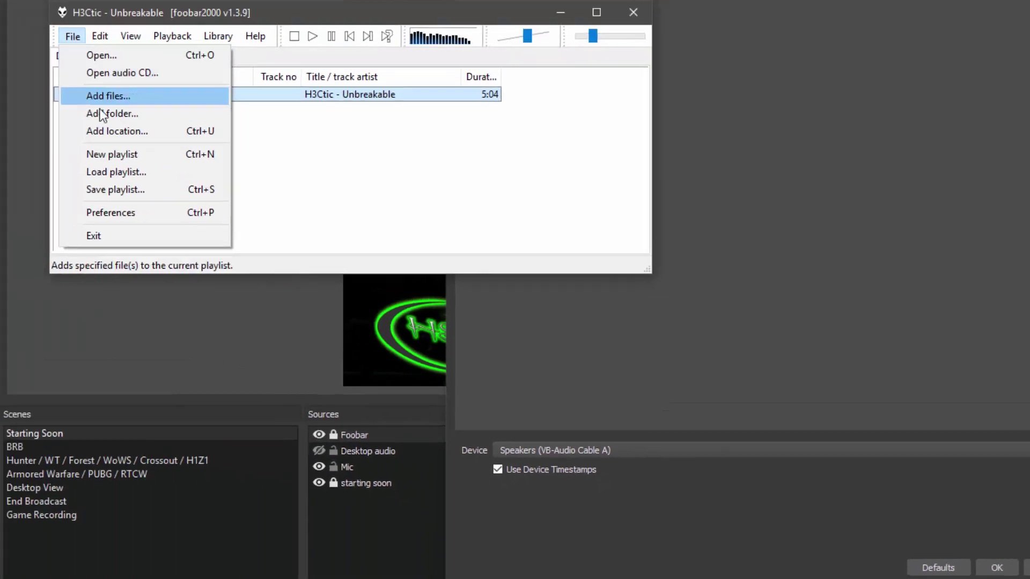
Step: Close the Foobar source properties and foobar2000's output preferences unchanged, then seek the track to about 4:13
{"action": "left_click", "coordinate": [119, 213]}
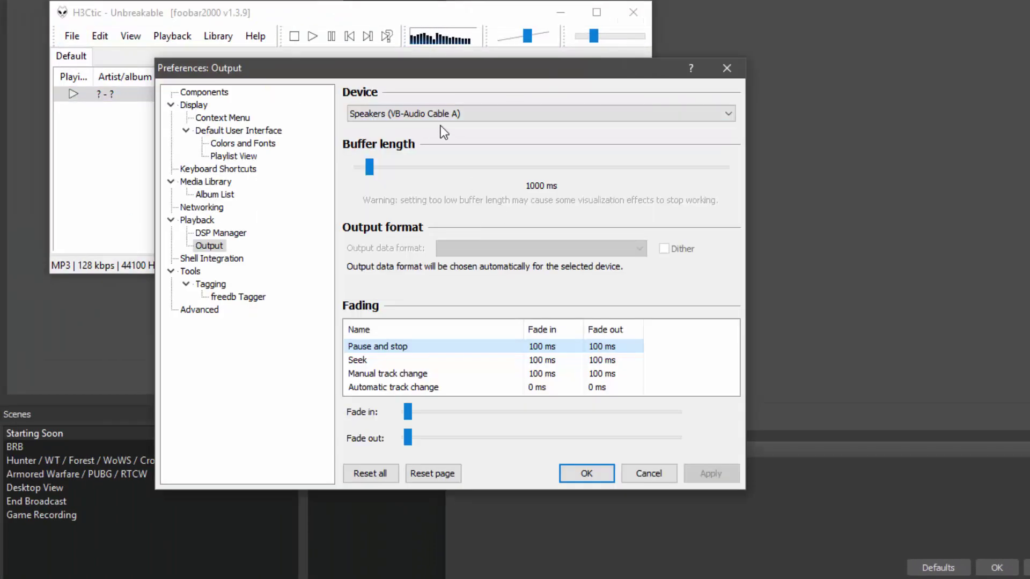
{"action": "left_click", "coordinate": [823, 100]}
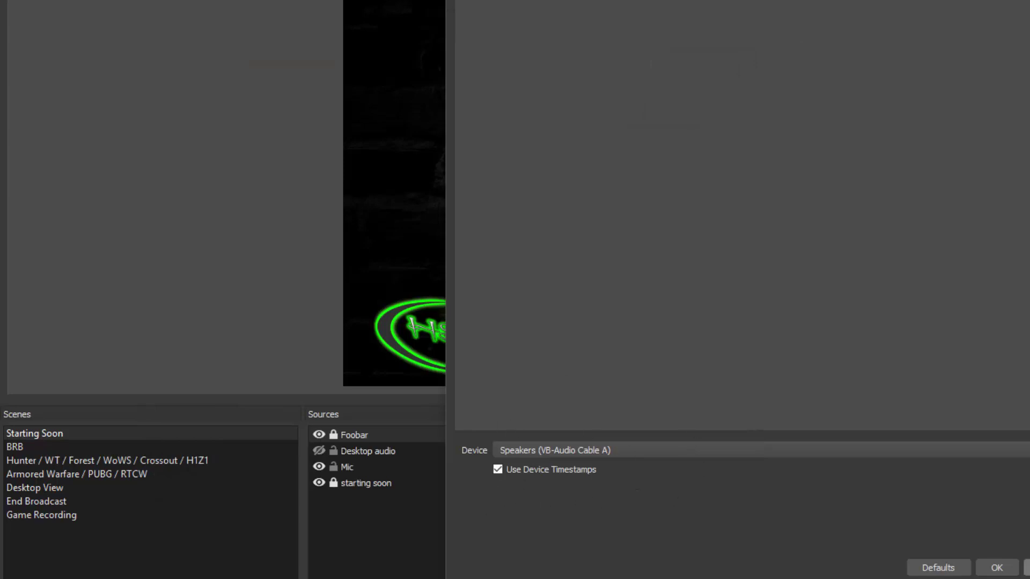
{"action": "left_click", "coordinate": [1026, 568]}
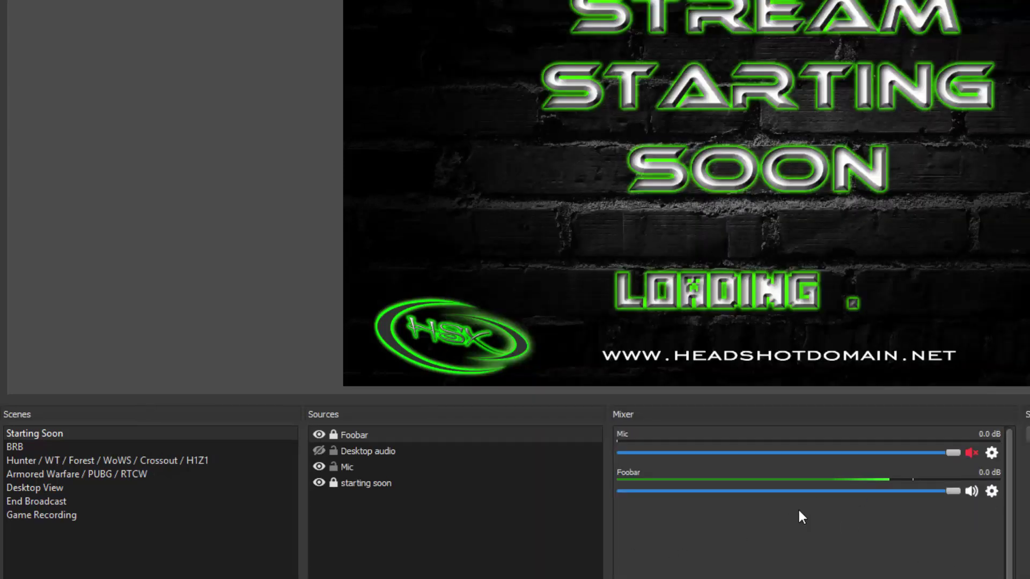
{"action": "key", "text": "alt+Tab"}
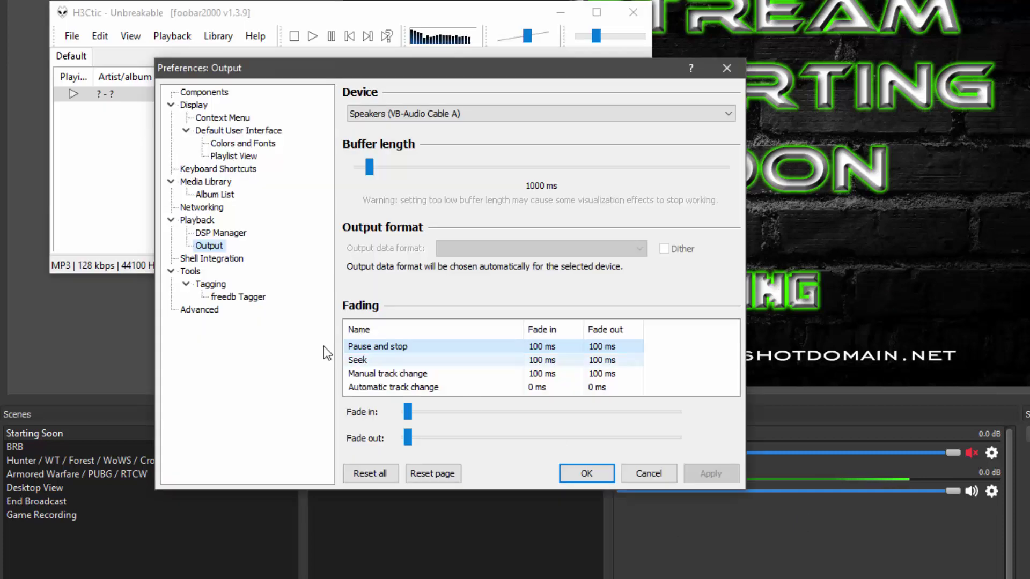
{"action": "left_click", "coordinate": [650, 474]}
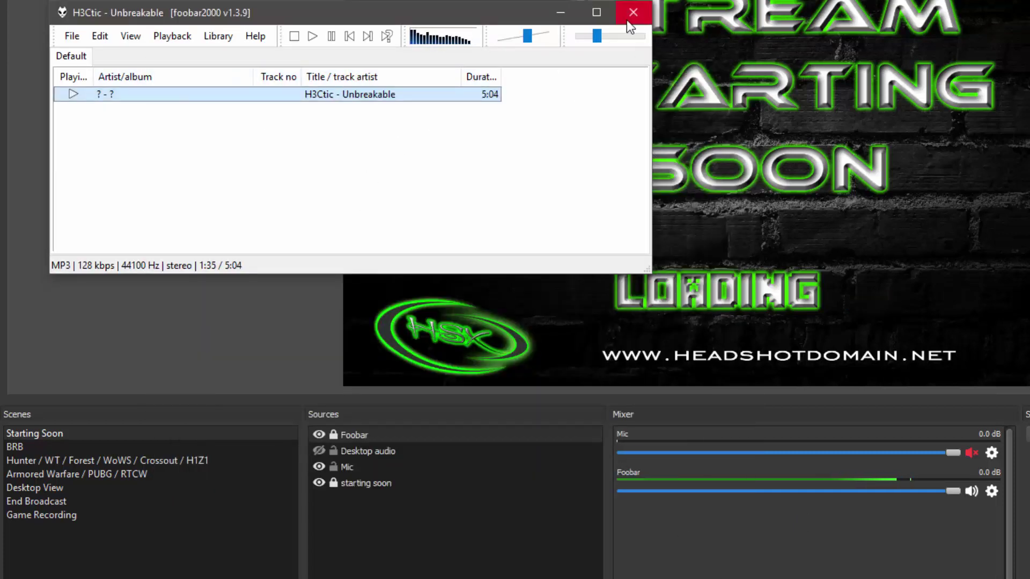
{"action": "left_click_drag", "start_coordinate": [597, 36], "coordinate": [635, 38]}
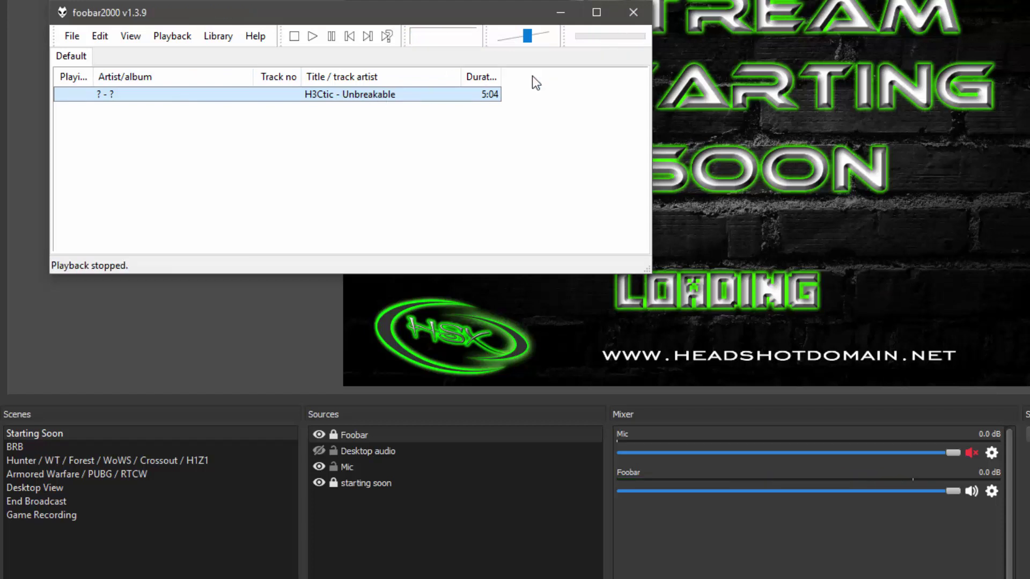
Step: Close foobar2000, unmute the Mic, and switch to the Hunter / WT / Forest / WoWS / Crossout / H1Z1 scene
{"action": "left_click", "coordinate": [635, 13]}
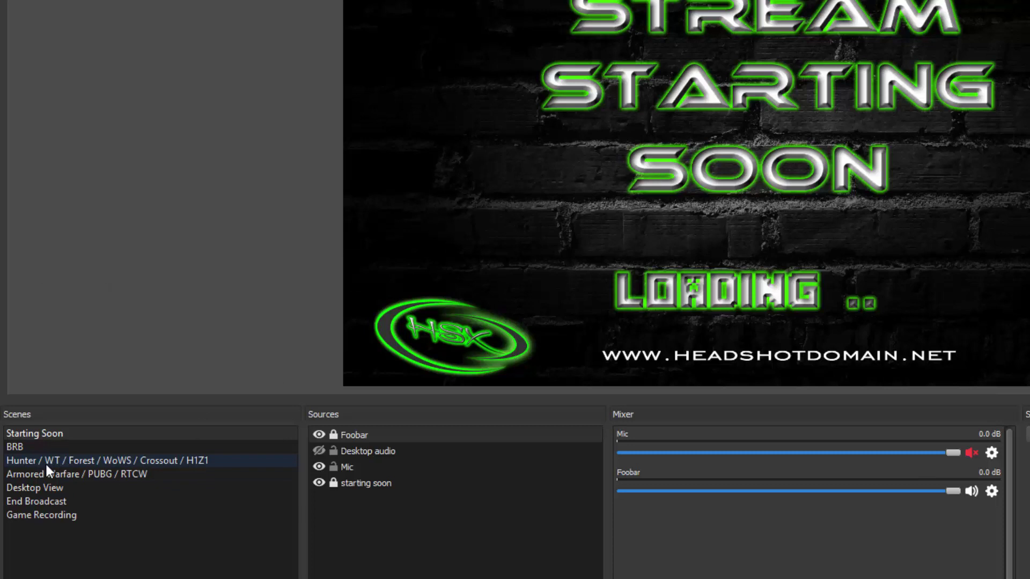
{"action": "left_click", "coordinate": [969, 453]}
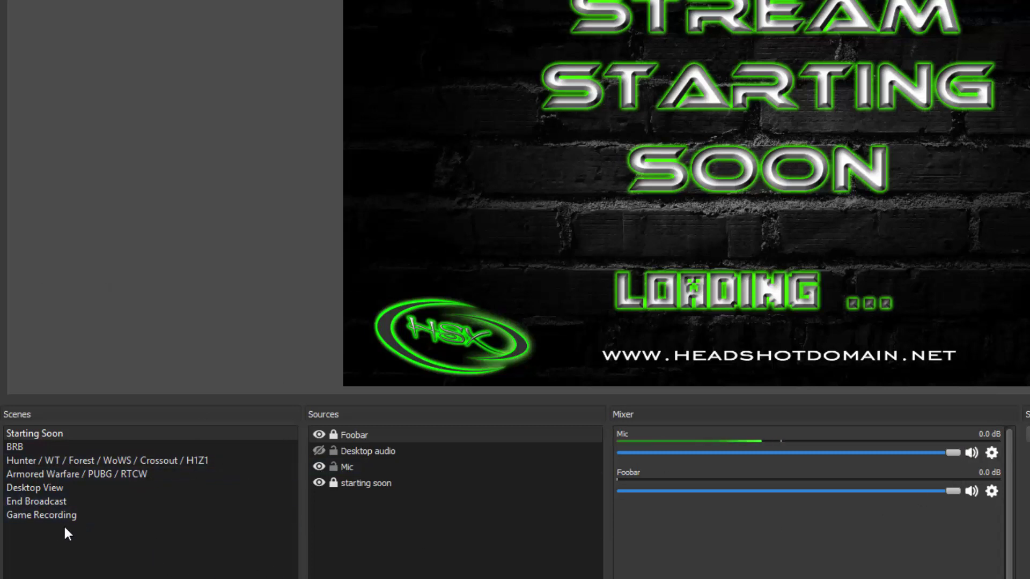
{"action": "left_click", "coordinate": [84, 461]}
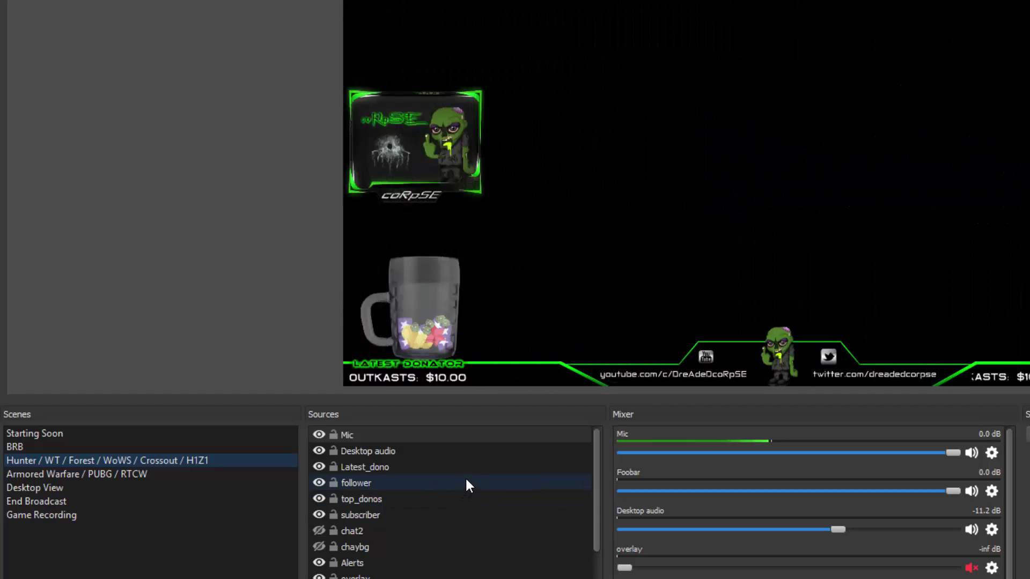
Step: Delete and restore chaybg, and return chaybg and the hidden chat2 above Alerts
{"action": "left_click", "coordinate": [318, 530]}
{"action": "left_click", "coordinate": [325, 548]}
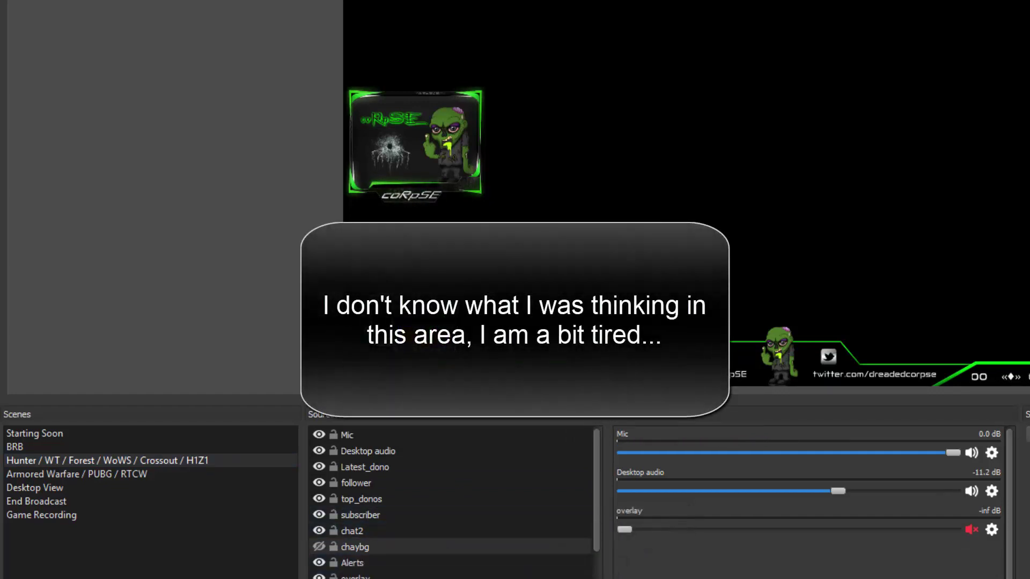
{"action": "key", "text": "Delete"}
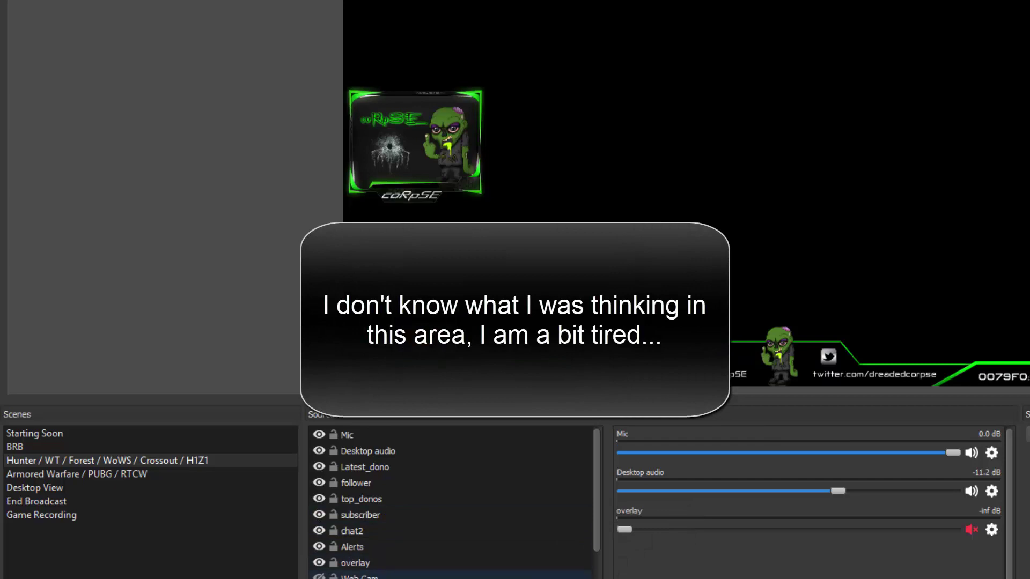
{"action": "key", "text": "ctrl+z"}
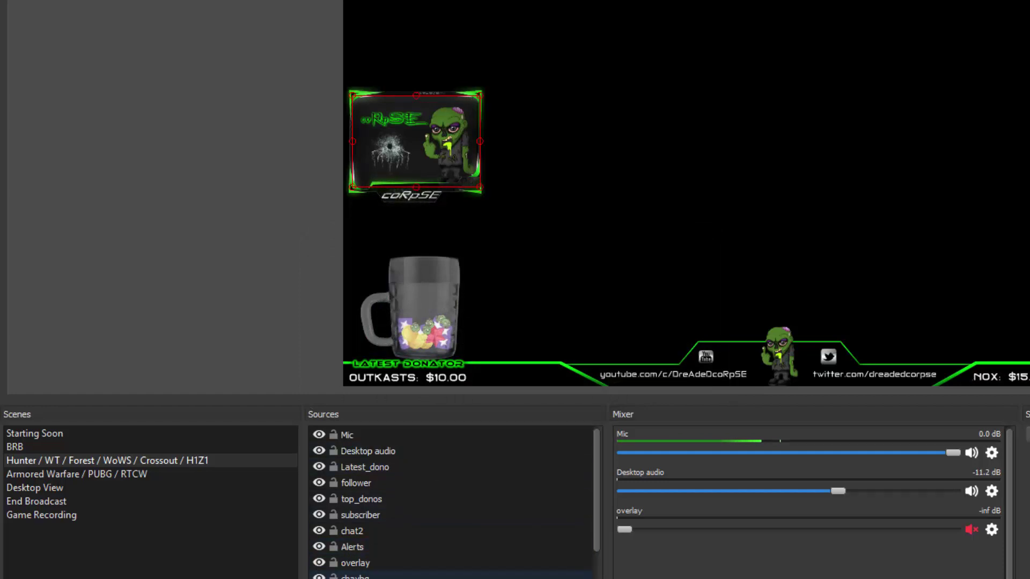
{"action": "left_click", "coordinate": [317, 532]}
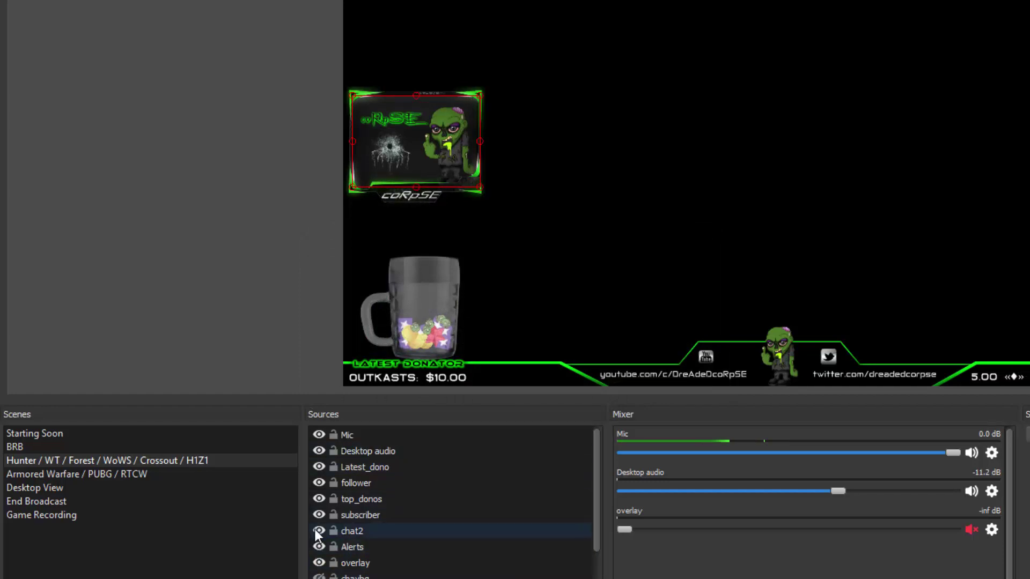
{"action": "left_click", "coordinate": [318, 531]}
{"action": "left_click_drag", "start_coordinate": [322, 534], "coordinate": [363, 533]}
{"action": "left_click_drag", "start_coordinate": [364, 577], "coordinate": [378, 543]}
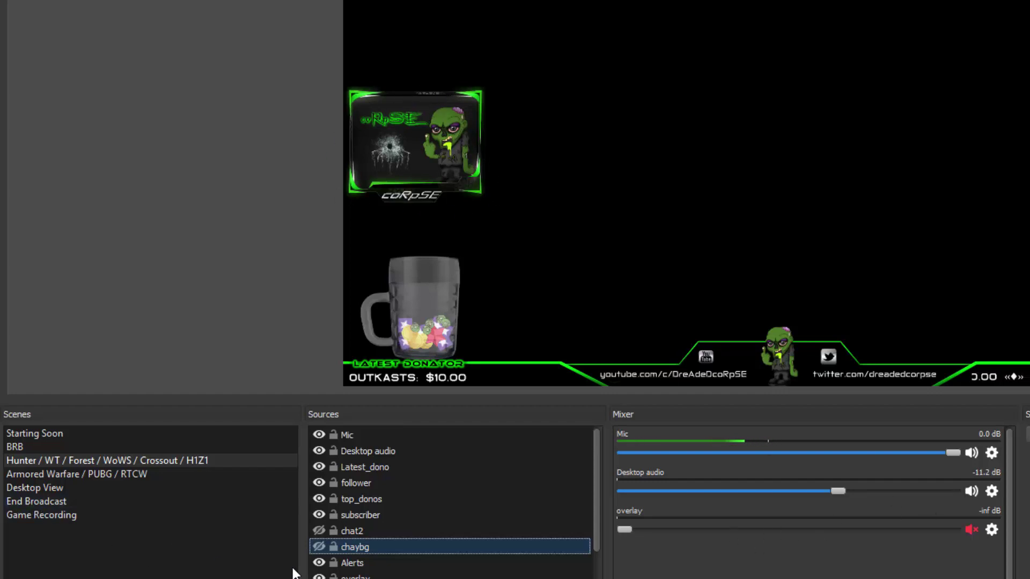
{"action": "scroll", "coordinate": [364, 504], "scroll_direction": "down", "scroll_amount": 2}
{"action": "scroll", "coordinate": [366, 510], "scroll_direction": "up", "scroll_amount": 2}
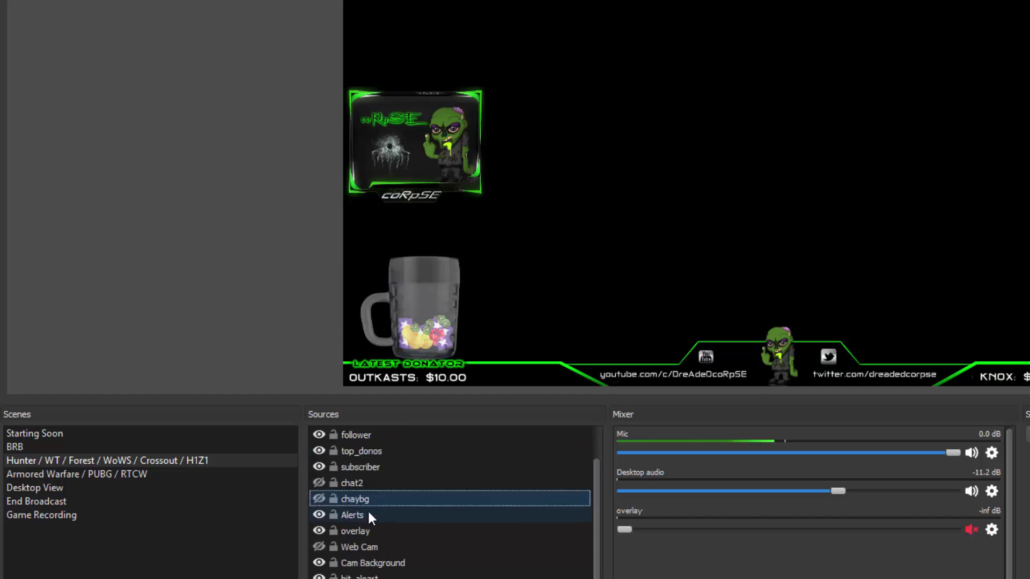
Step: Show the End Broadcast scene with its 'Going Offline' End Broadcast V screen
{"action": "left_click", "coordinate": [59, 502]}
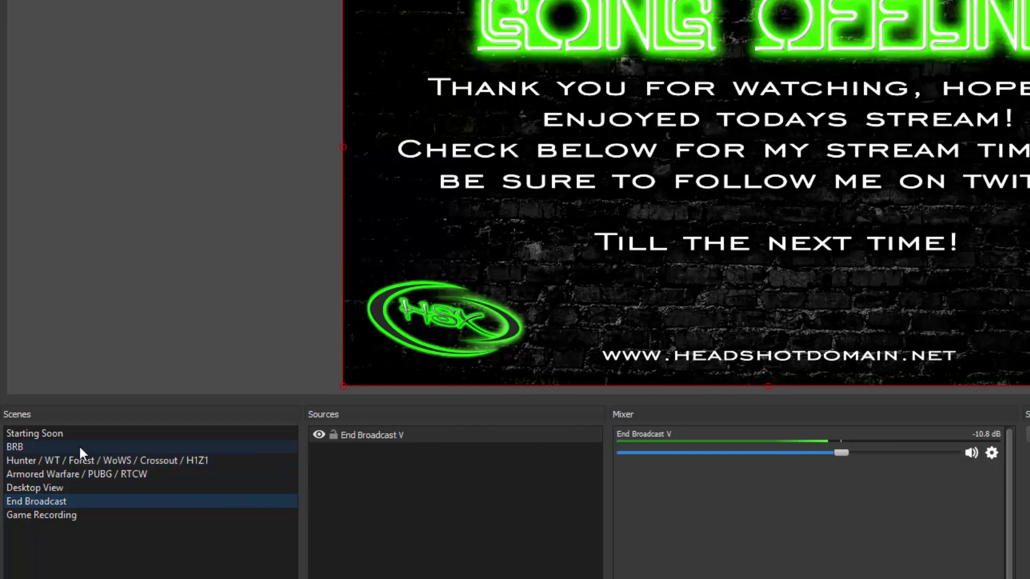
Step: Select Starting Soon, restore down the main OBS window, and maximize the portable Untitled-profile copy
{"action": "left_click", "coordinate": [70, 433]}
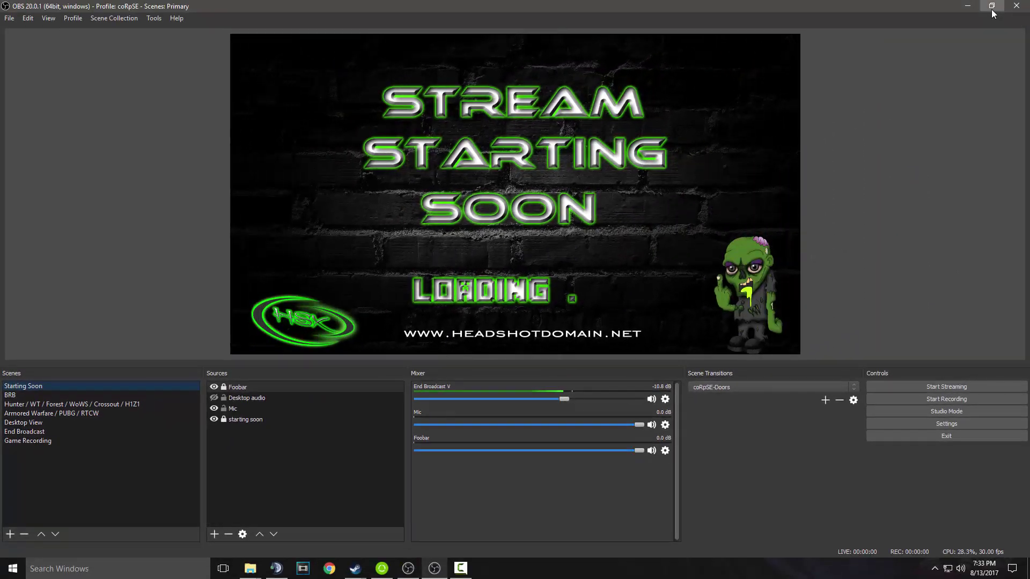
{"action": "left_click", "coordinate": [992, 6]}
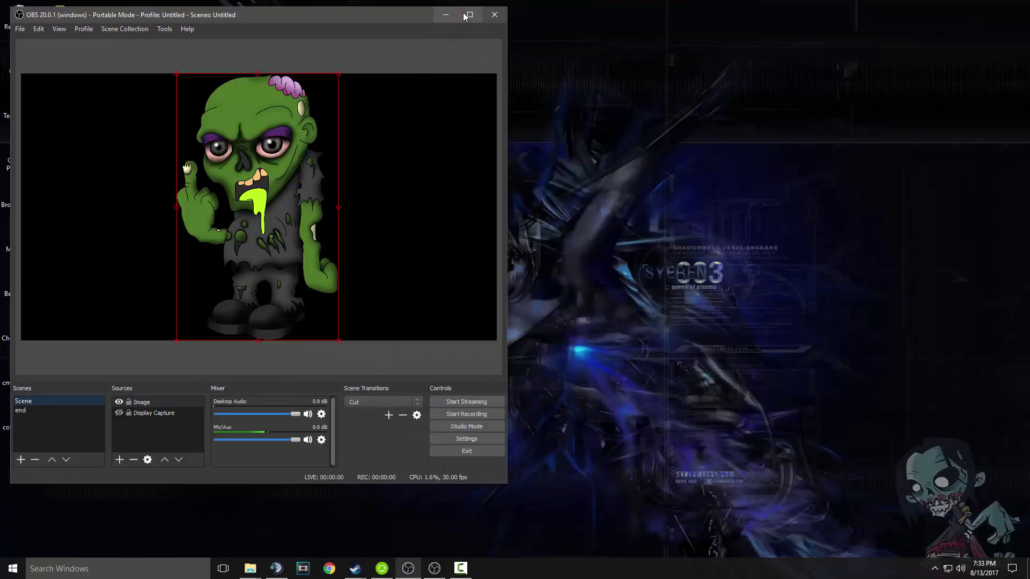
{"action": "left_click", "coordinate": [467, 15]}
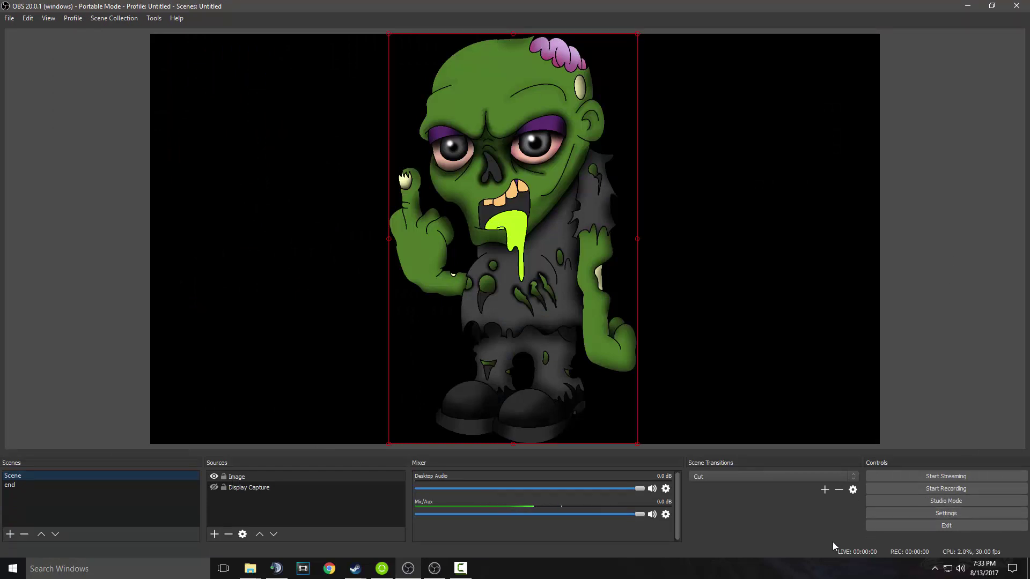
Step: Set the Desktop Audio and Mic/Auxiliary audio devices to Disabled in Audio settings and apply
{"action": "left_click", "coordinate": [902, 512]}
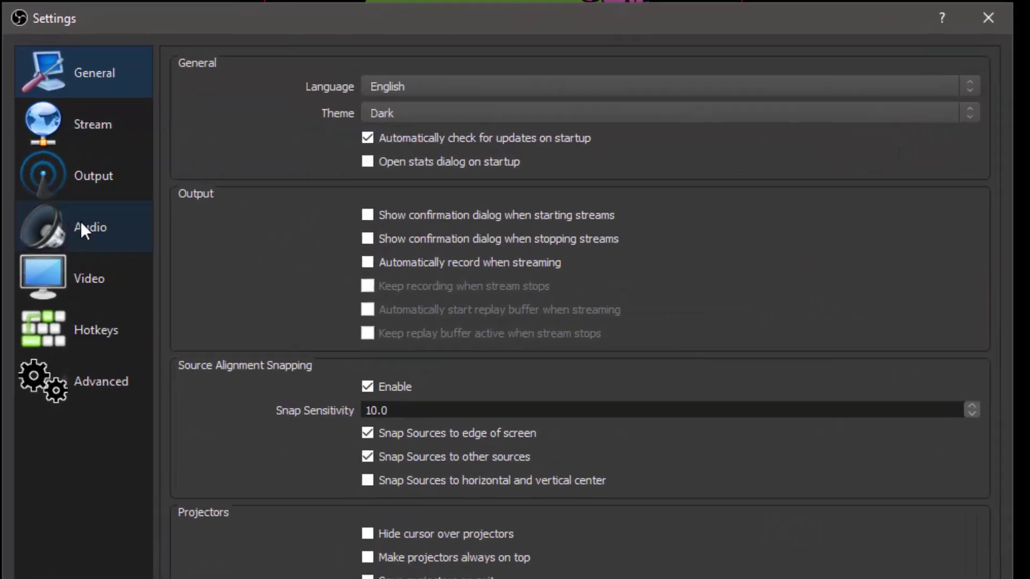
{"action": "left_click", "coordinate": [177, 203]}
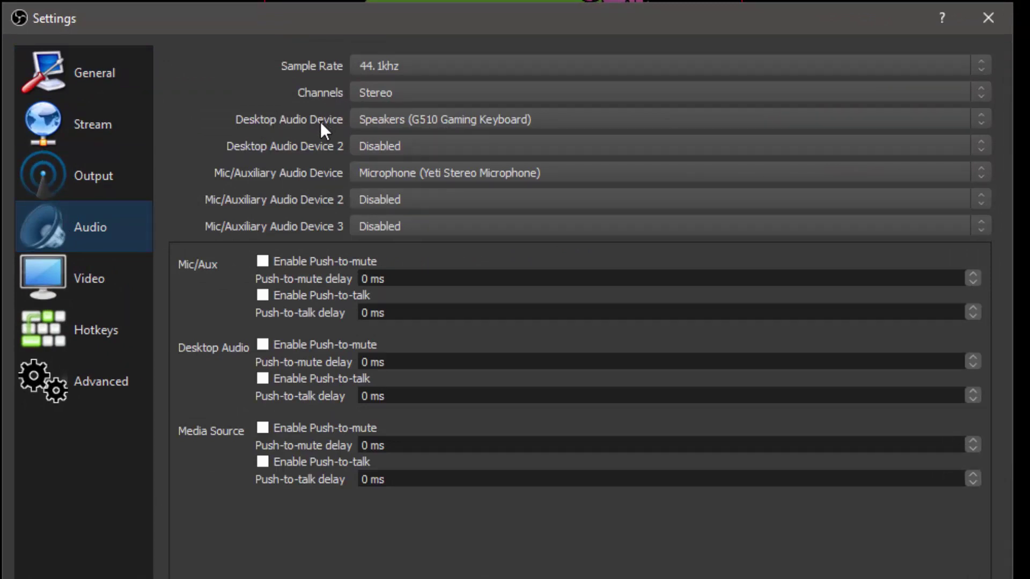
{"action": "left_click", "coordinate": [457, 171]}
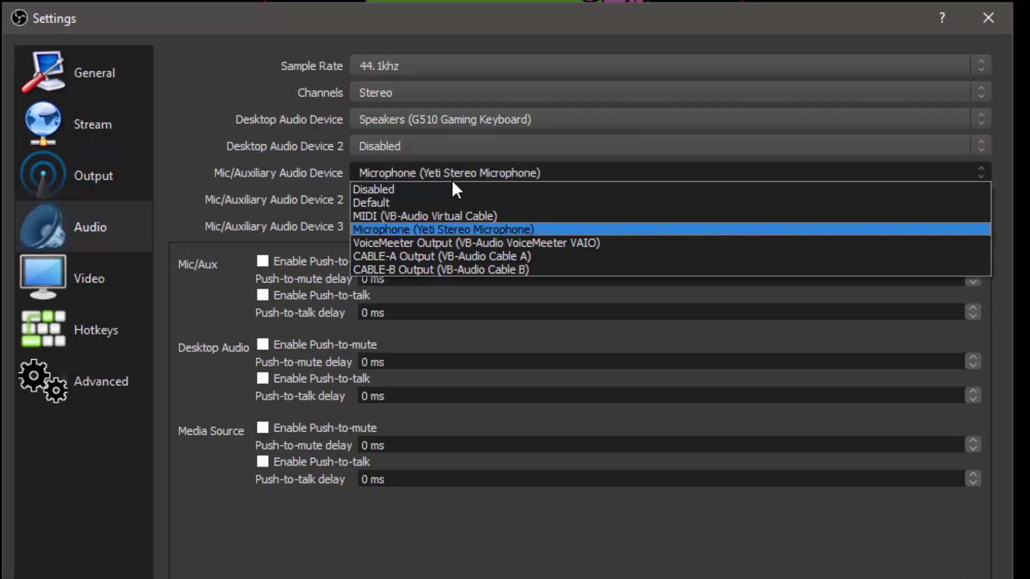
{"action": "left_click", "coordinate": [446, 185]}
{"action": "left_click", "coordinate": [467, 121]}
{"action": "left_click", "coordinate": [463, 135]}
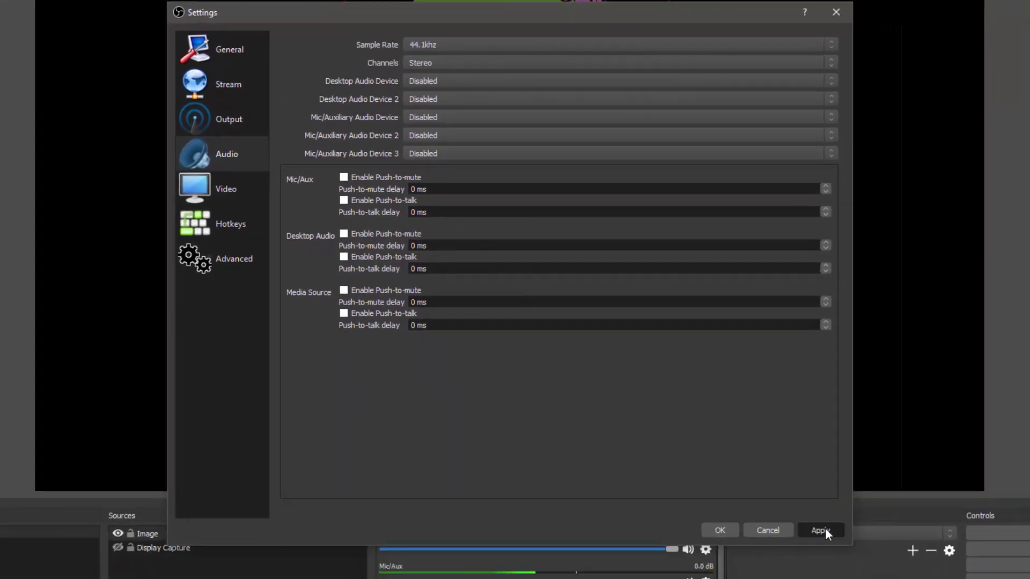
{"action": "left_click", "coordinate": [821, 529]}
{"action": "left_click", "coordinate": [718, 530]}
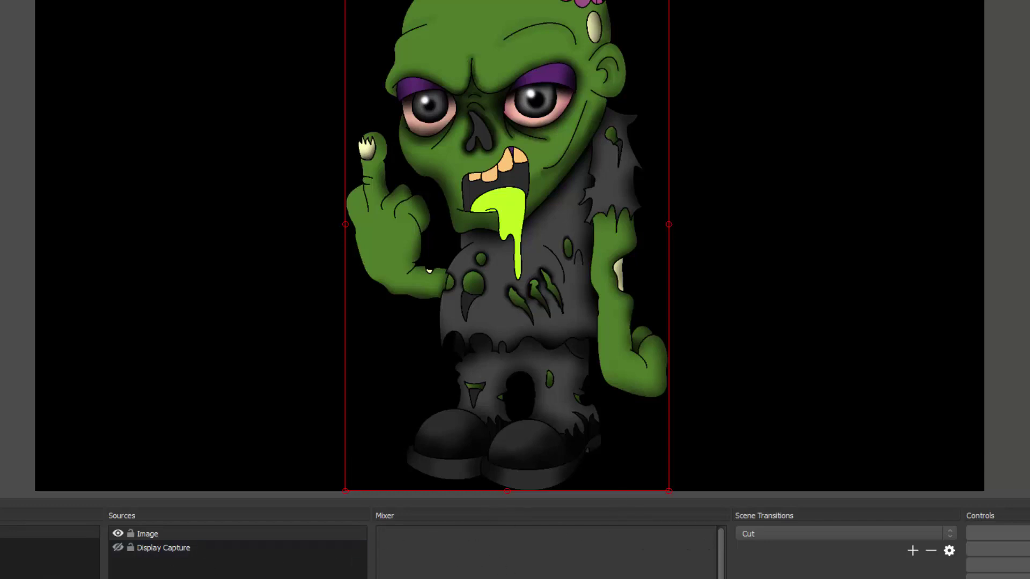
{"action": "left_click", "coordinate": [49, 544]}
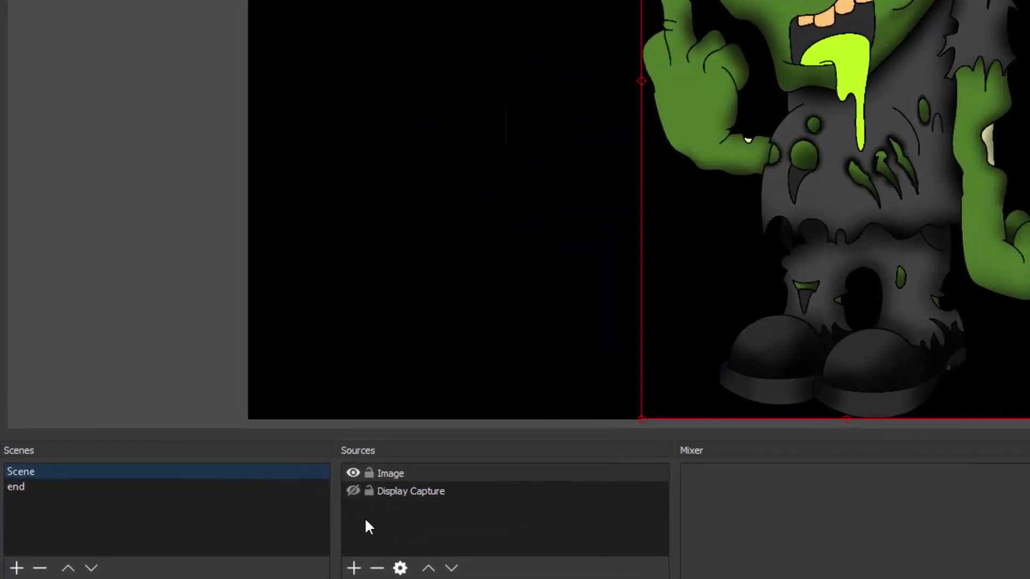
Step: Add an Audio Input Capture named 'Yeti Mic' using Microphone (Yeti Stereo Microphone)
{"action": "right_click", "coordinate": [365, 516]}
{"action": "mouse_move", "coordinate": [443, 393]}
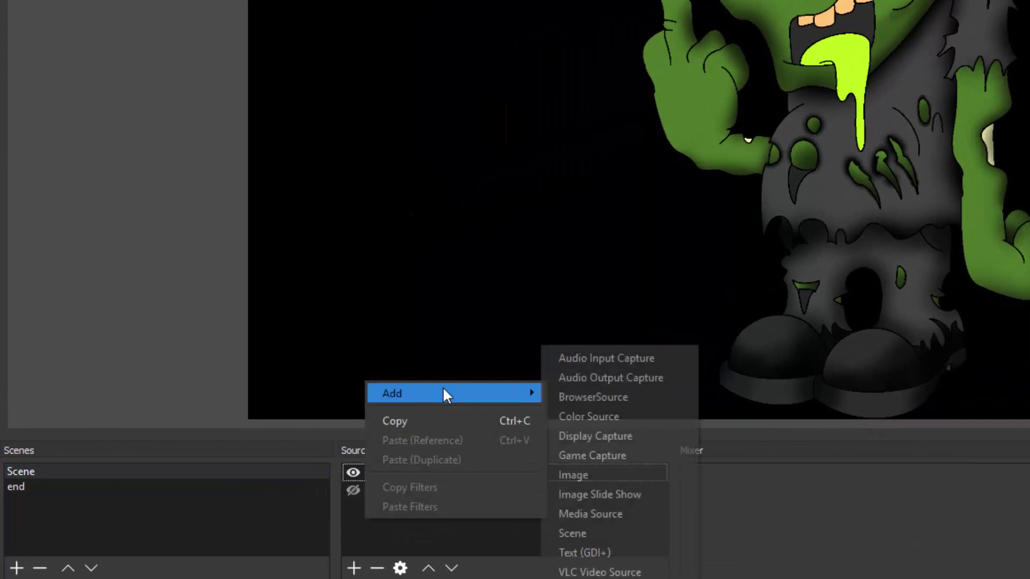
{"action": "left_click", "coordinate": [620, 359]}
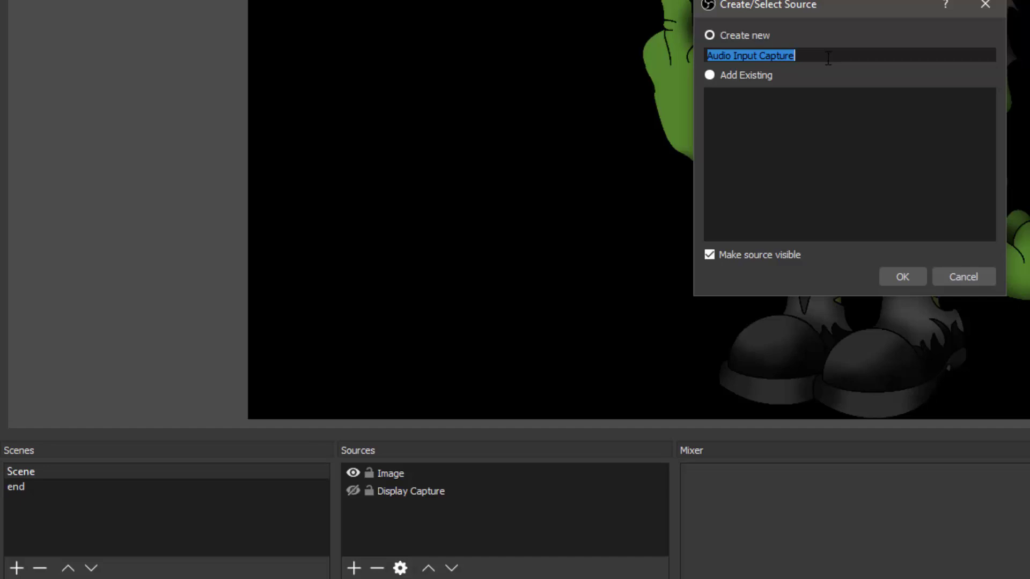
{"action": "type", "text": "Yeti Mic"}
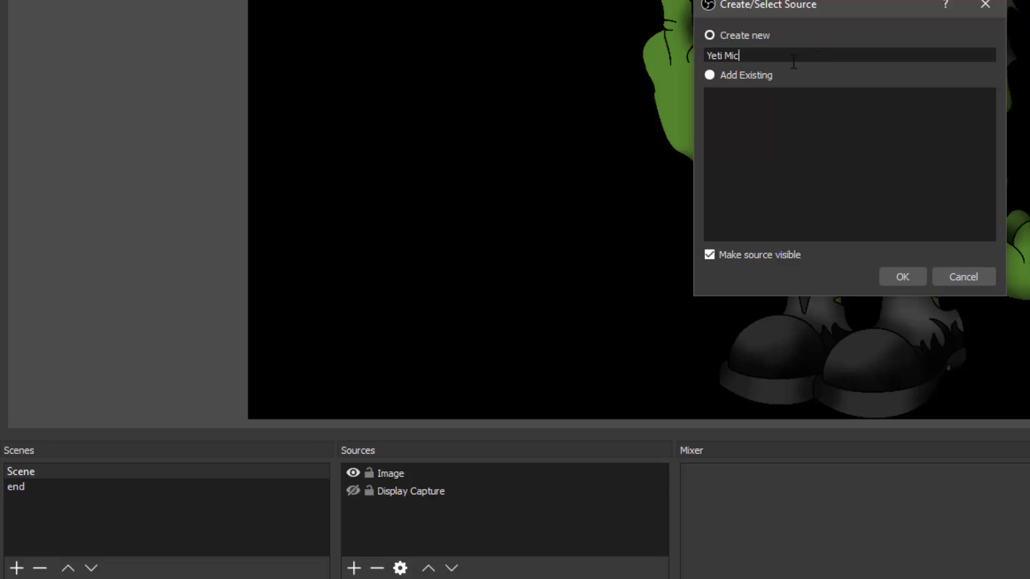
{"action": "left_click", "coordinate": [886, 274]}
{"action": "left_click", "coordinate": [733, 267]}
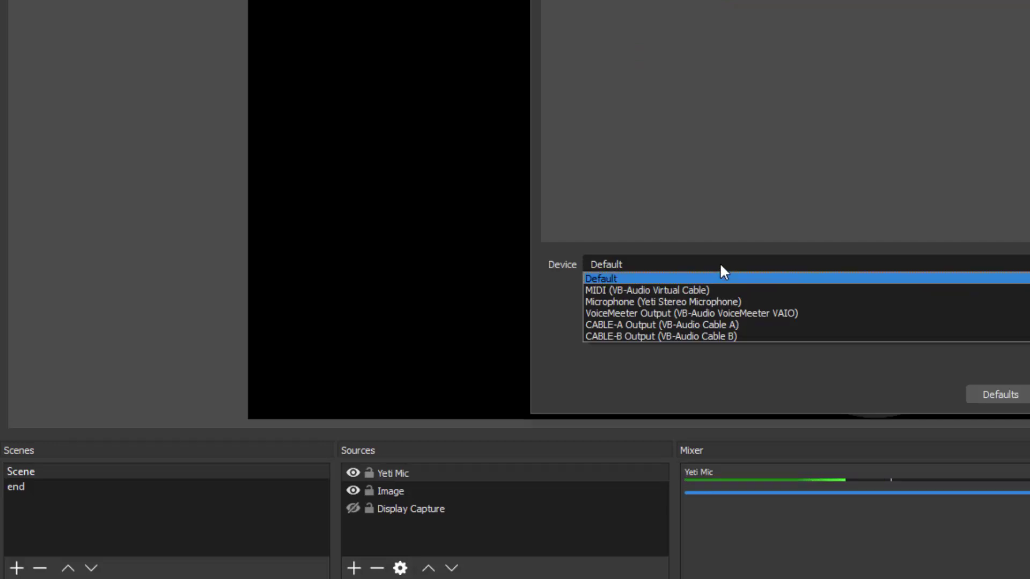
{"action": "left_click", "coordinate": [691, 302]}
{"action": "key", "text": "Return"}
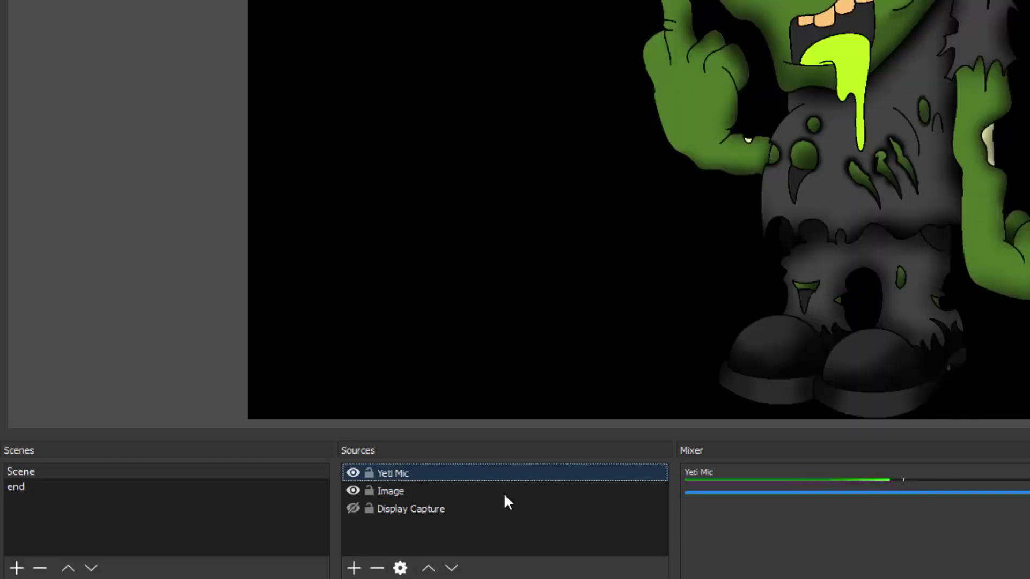
Step: Add an Audio Output Capture named 'Desktop Audio' using the Speakers (G510 Gaming Keyboard) device
{"action": "right_click", "coordinate": [390, 532]}
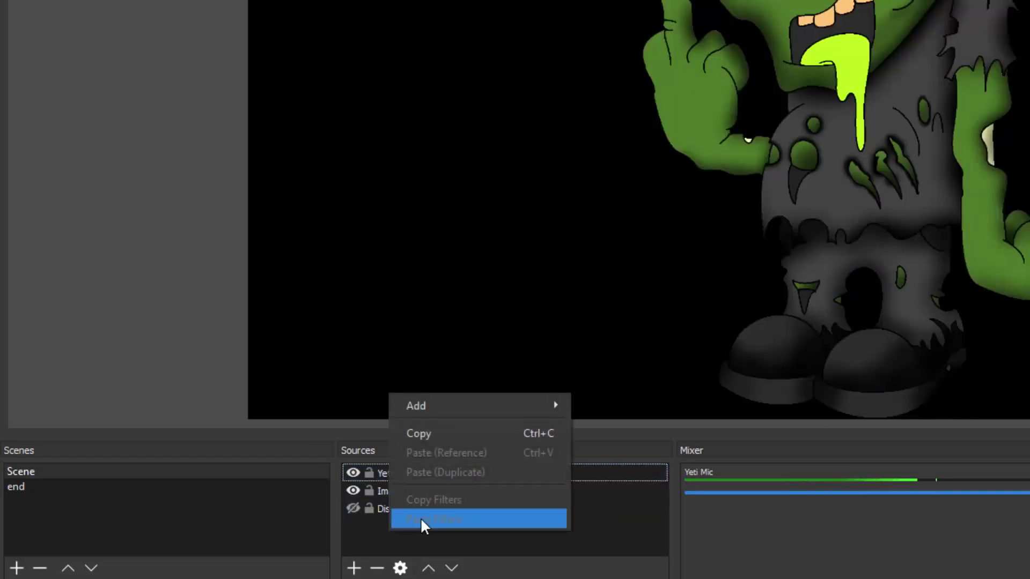
{"action": "mouse_move", "coordinate": [469, 409]}
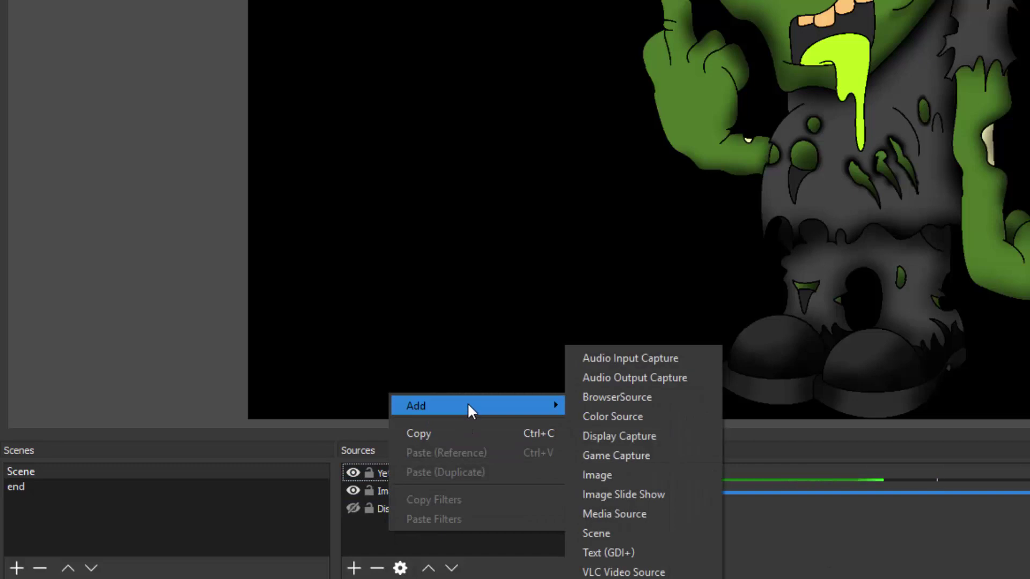
{"action": "left_click", "coordinate": [647, 378]}
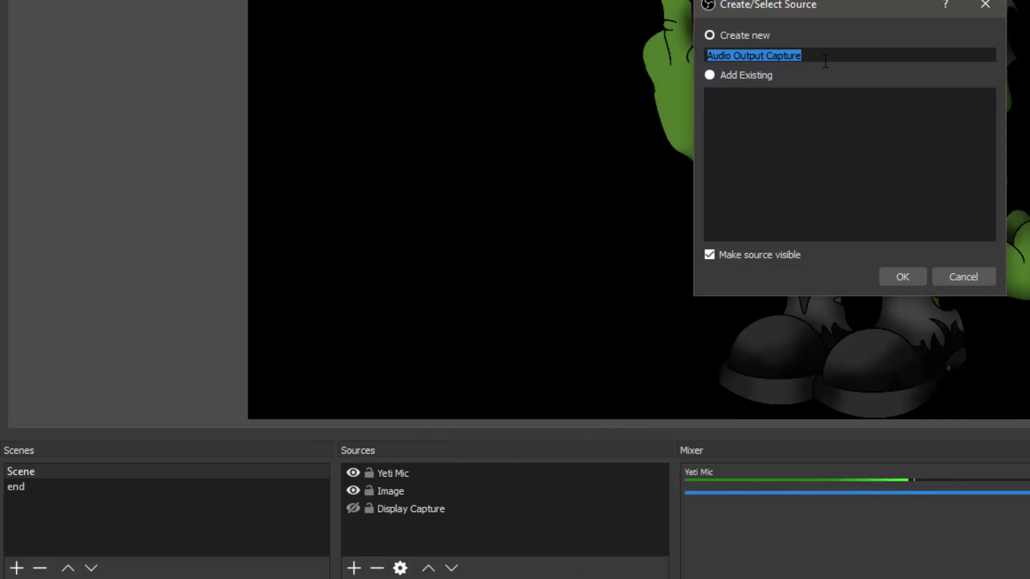
{"action": "type", "text": "Desktop"}
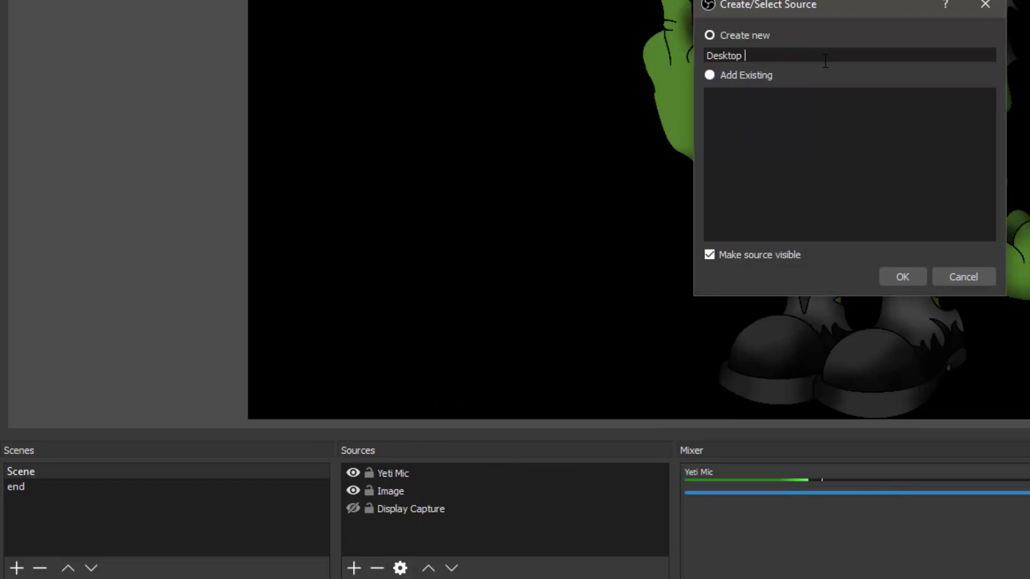
{"action": "type", "text": " Audio"}
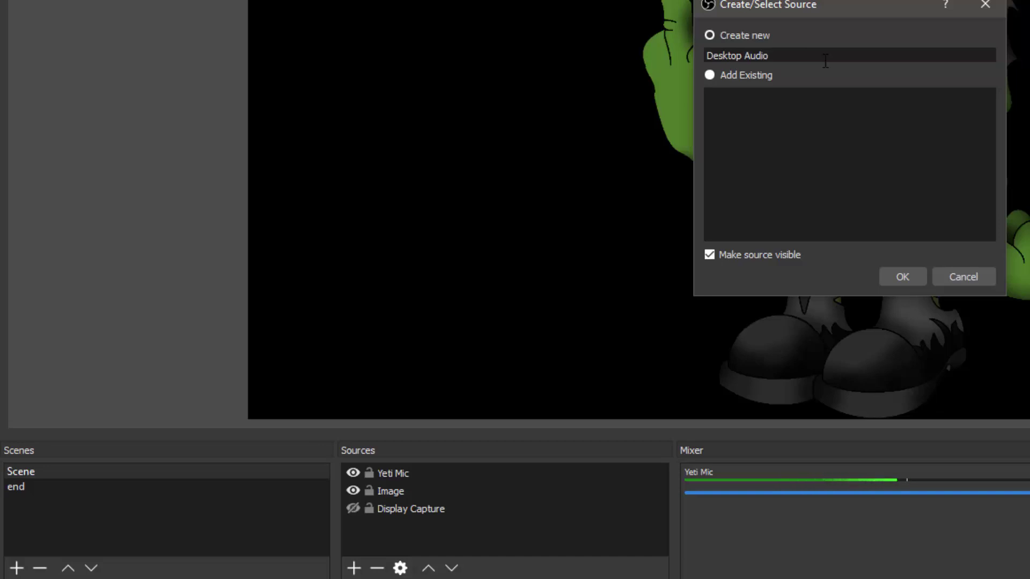
{"action": "left_click", "coordinate": [903, 276]}
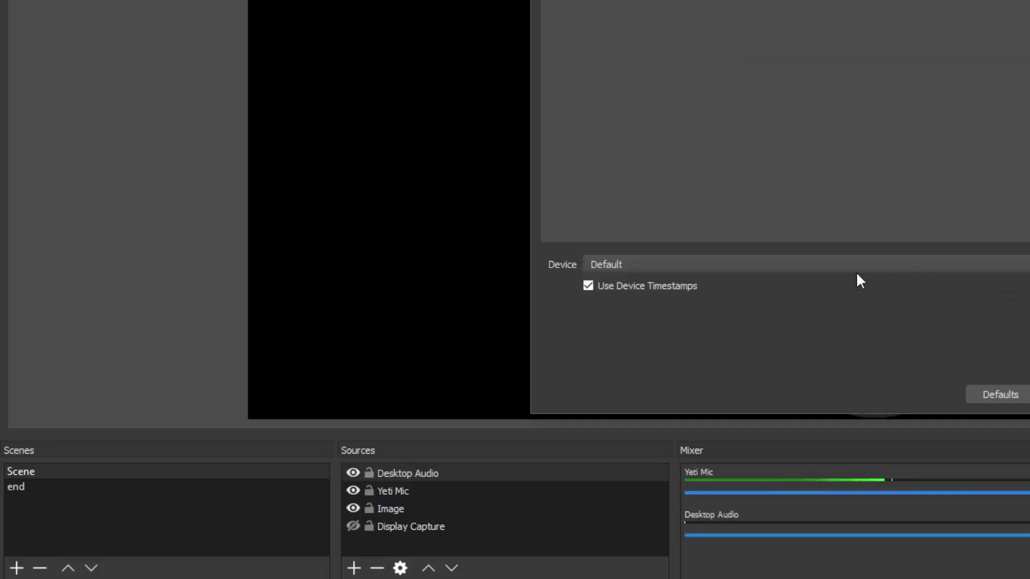
{"action": "left_click", "coordinate": [596, 265]}
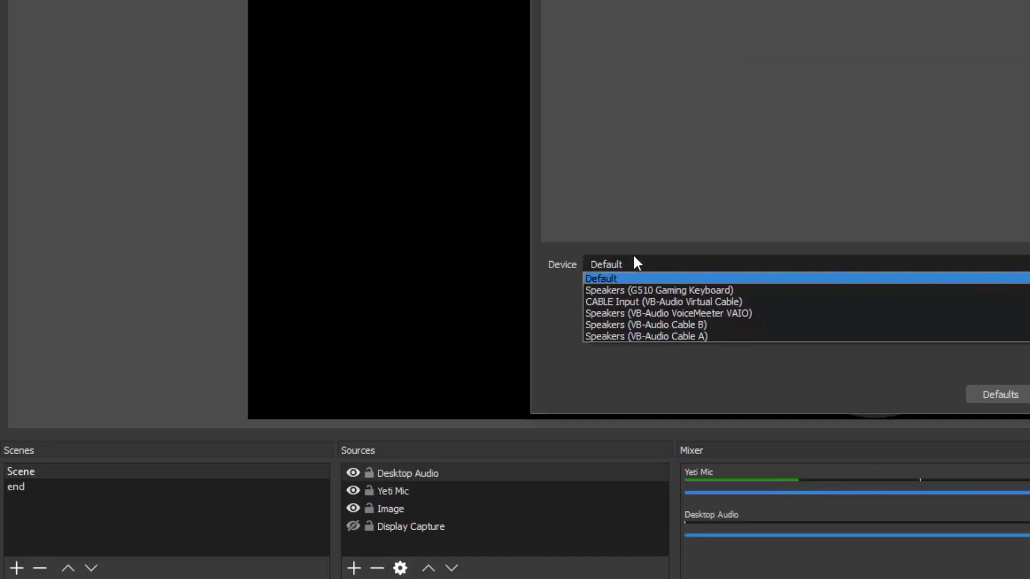
{"action": "left_click", "coordinate": [677, 286]}
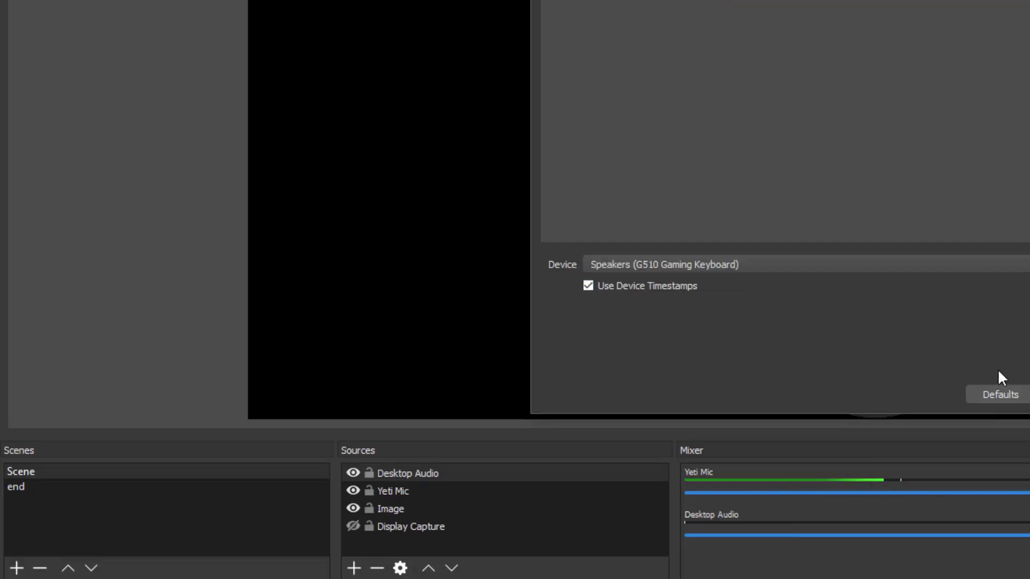
{"action": "left_click", "coordinate": [1027, 394]}
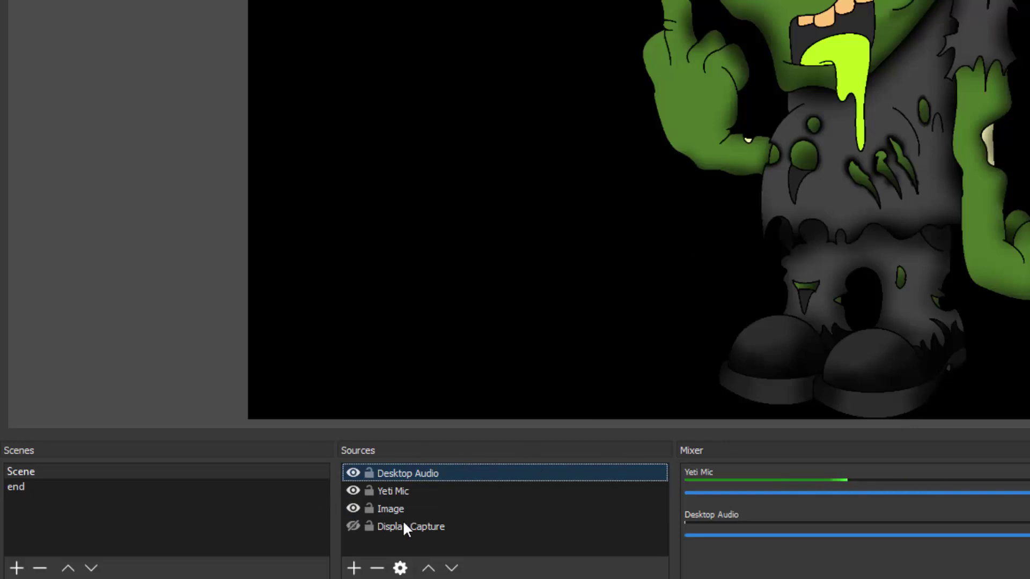
Step: Add an Audio Output Capture named 'foobar' capturing Speakers (VB-Audio Cable A)
{"action": "right_click", "coordinate": [405, 543]}
{"action": "mouse_move", "coordinate": [495, 418]}
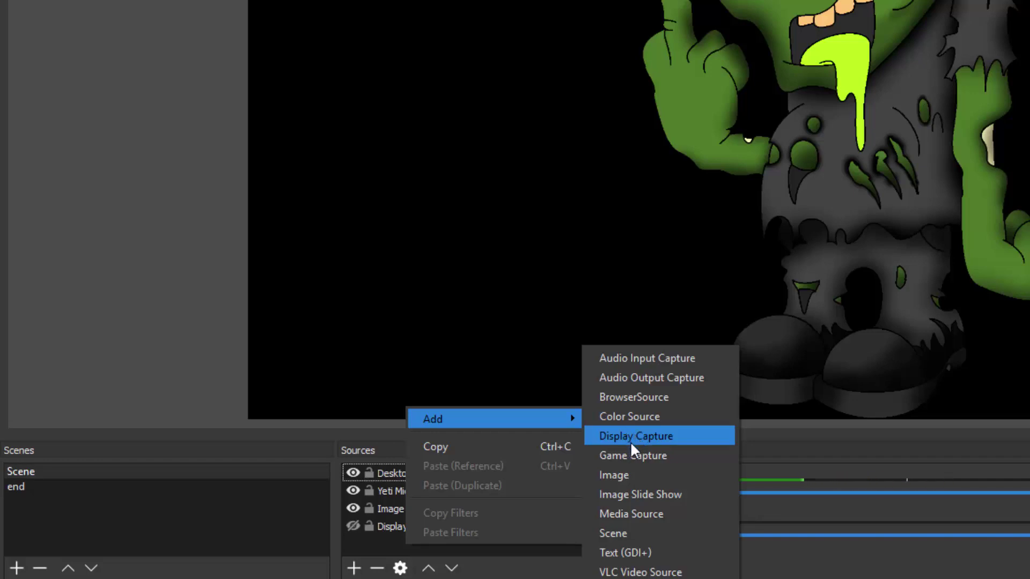
{"action": "left_click", "coordinate": [639, 378]}
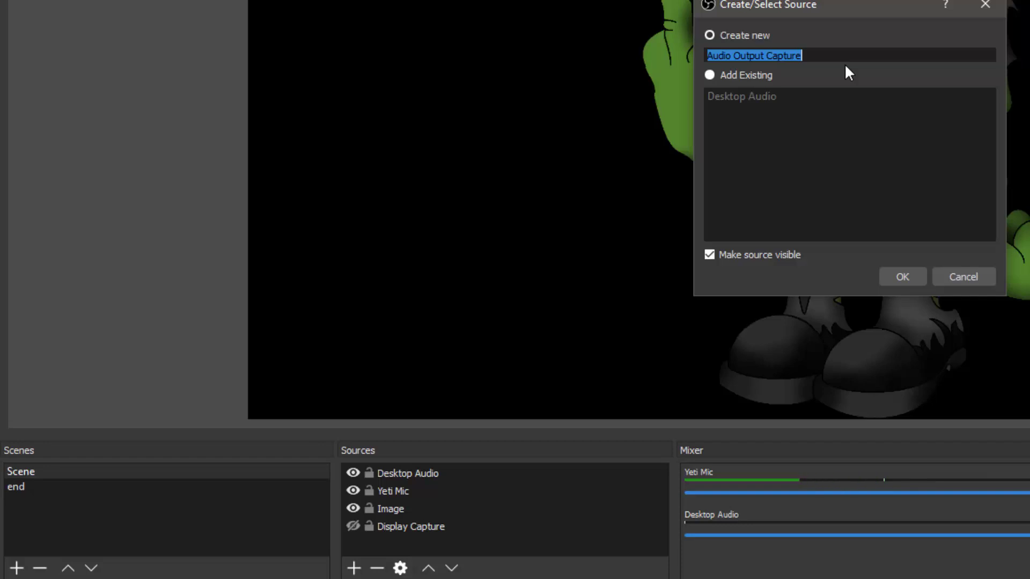
{"action": "type", "text": "foobar"}
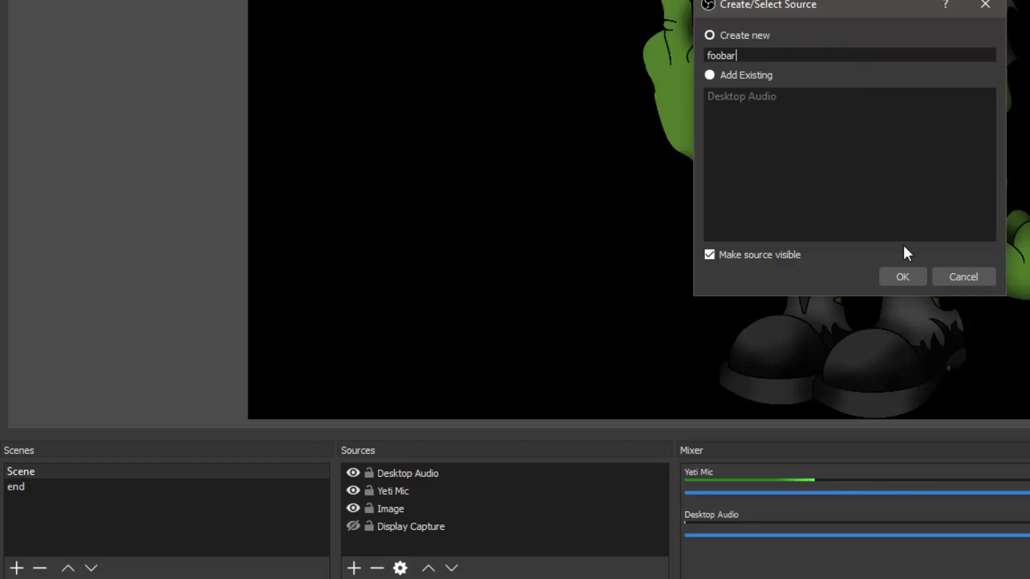
{"action": "left_click", "coordinate": [899, 274]}
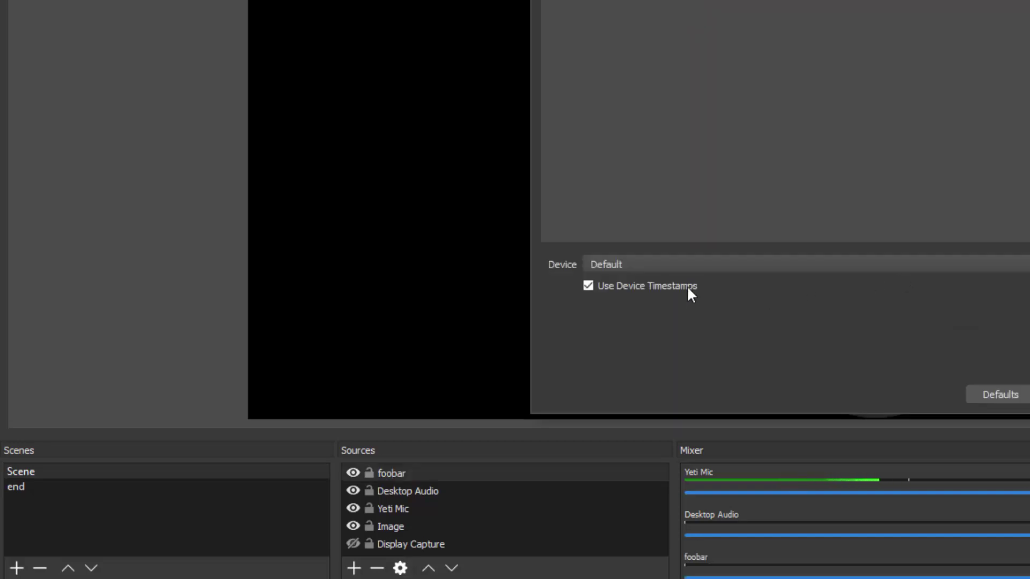
{"action": "left_click", "coordinate": [700, 265]}
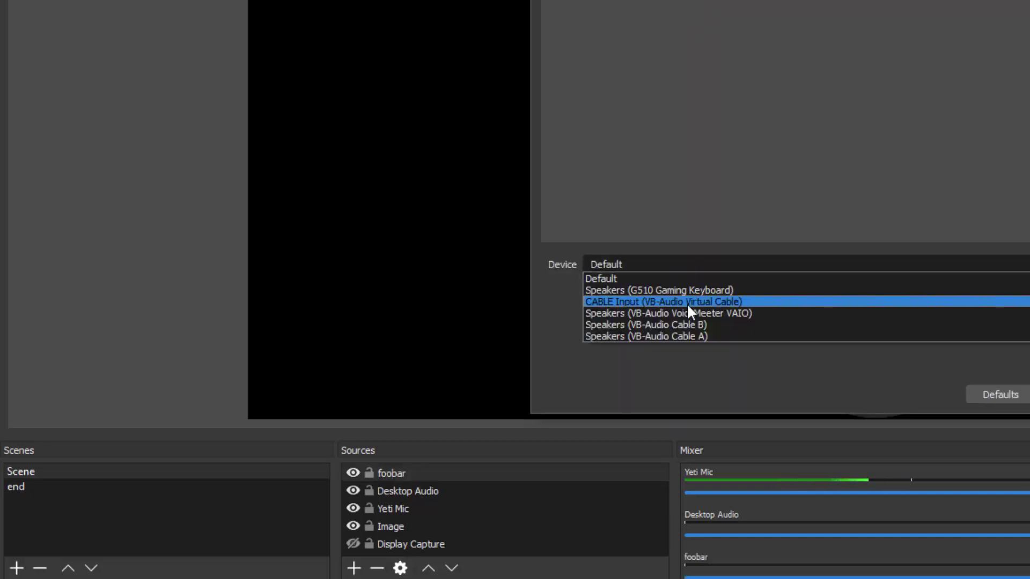
{"action": "left_click", "coordinate": [780, 337]}
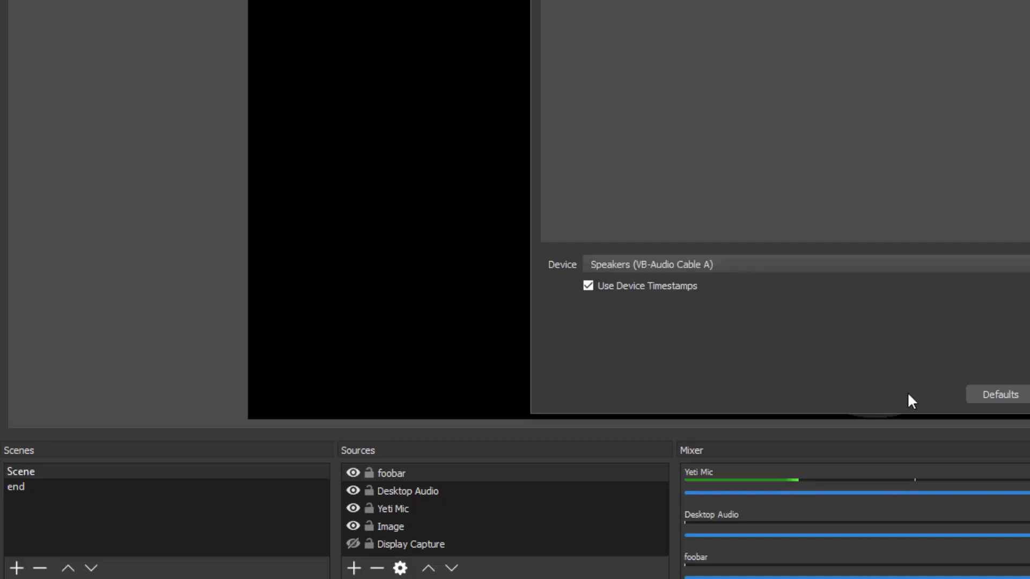
{"action": "left_click", "coordinate": [1027, 397]}
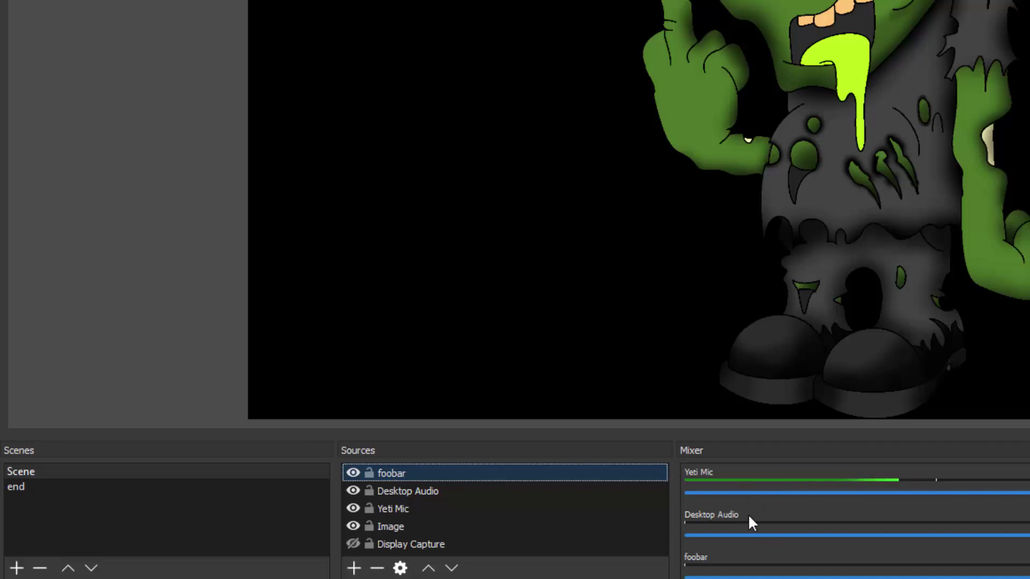
Step: Select the 'end' scene, briefly returning to 'Scene', to show the thank-you end screen
{"action": "scroll", "coordinate": [739, 532], "scroll_direction": "down", "scroll_amount": 1}
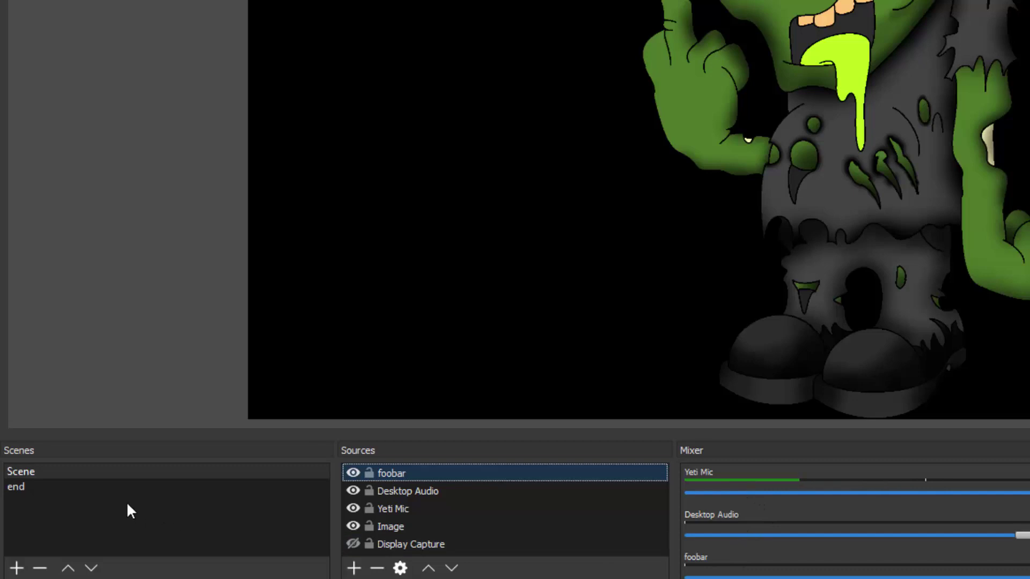
{"action": "left_click", "coordinate": [108, 489]}
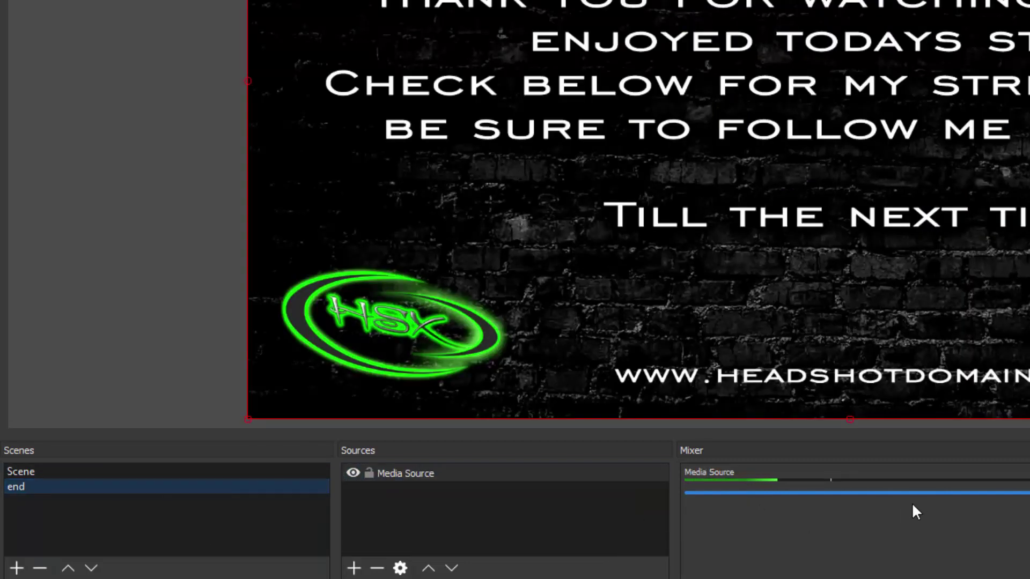
{"action": "left_click", "coordinate": [196, 470]}
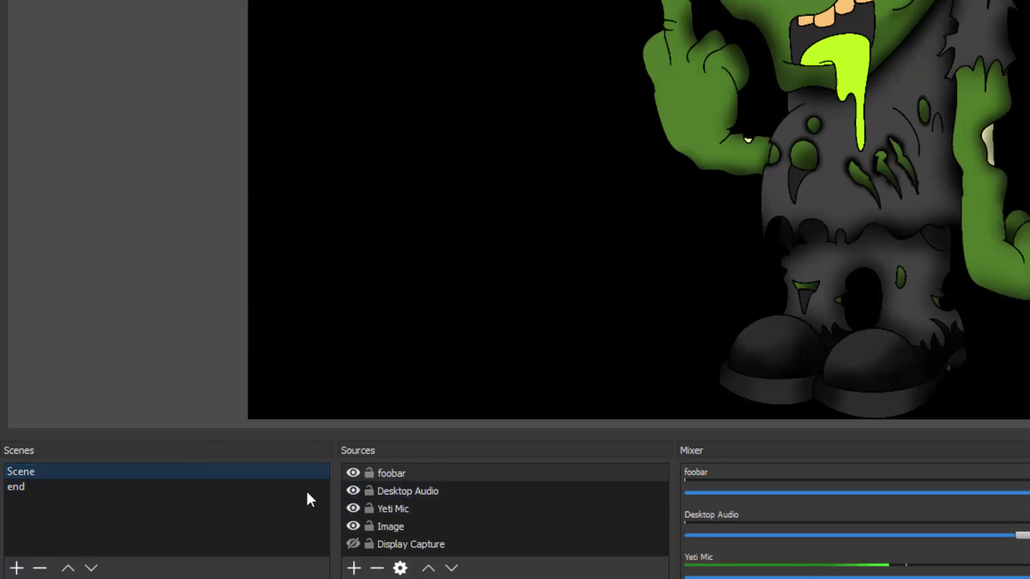
{"action": "left_click", "coordinate": [136, 486]}
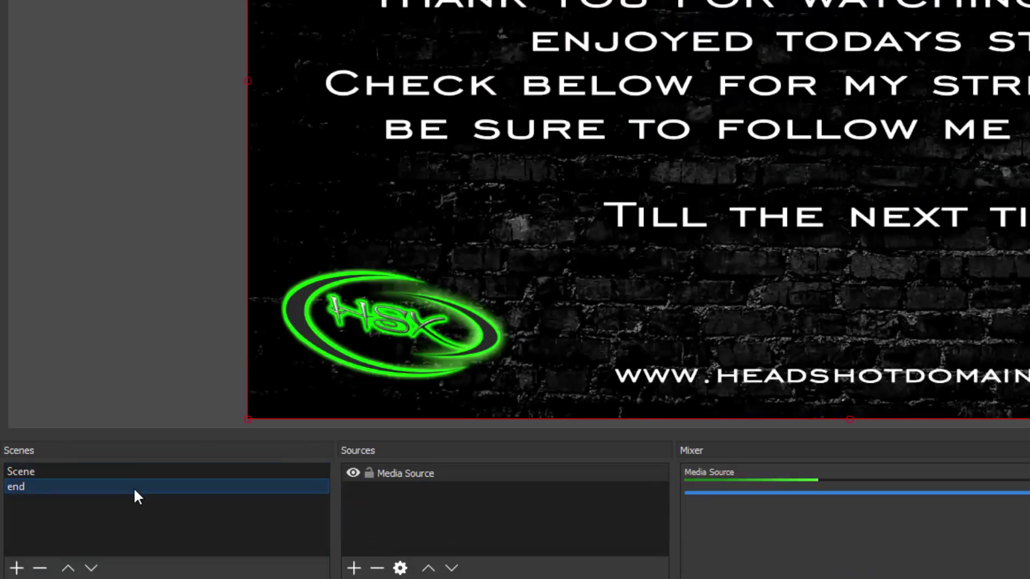
Step: Add the existing Yeti Mic audio input source to the end scene
{"action": "right_click", "coordinate": [33, 504]}
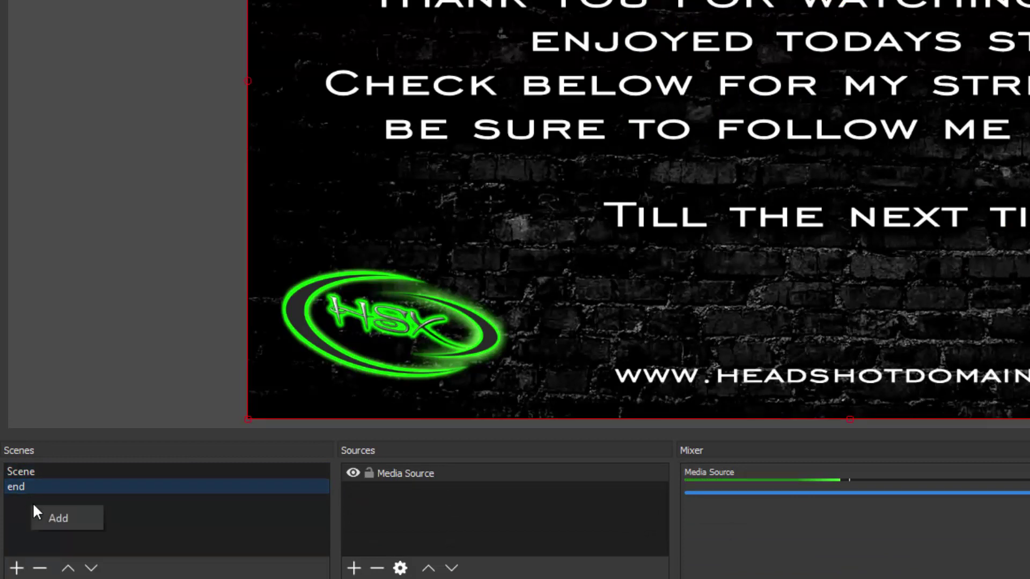
{"action": "right_click", "coordinate": [410, 505]}
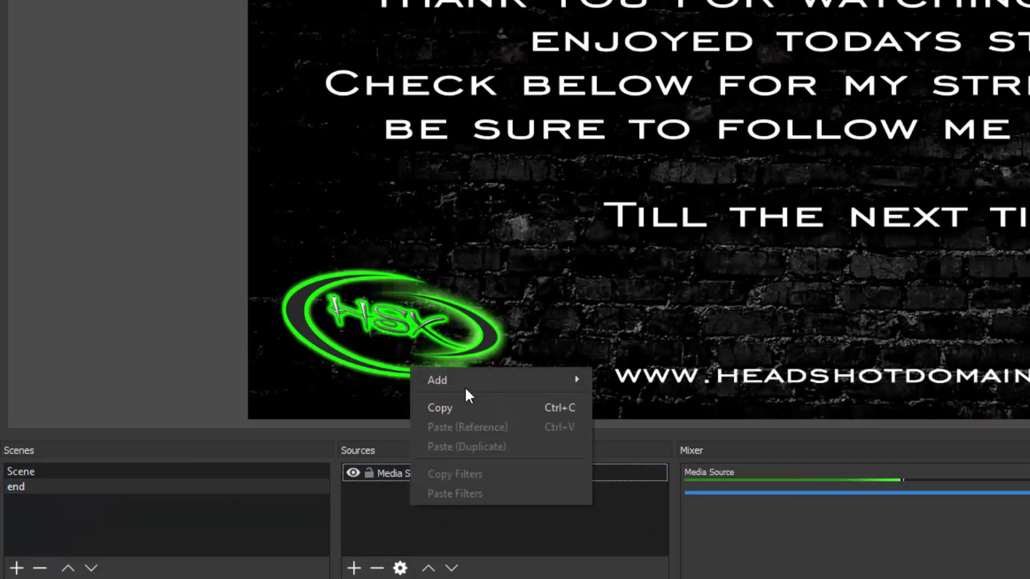
{"action": "mouse_move", "coordinate": [496, 378]}
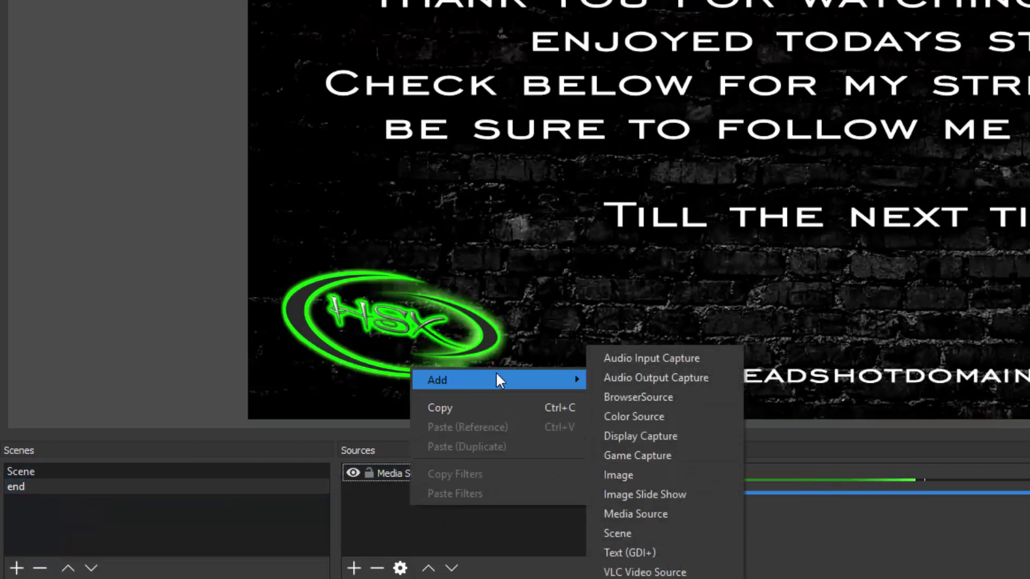
{"action": "left_click", "coordinate": [652, 362]}
{"action": "left_click", "coordinate": [709, 74]}
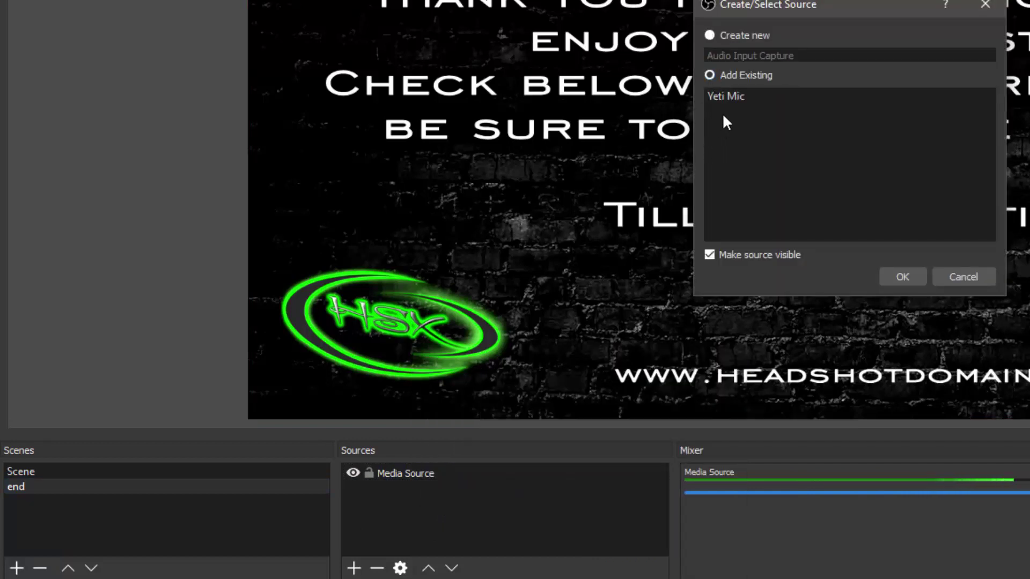
{"action": "left_click", "coordinate": [741, 98]}
{"action": "left_click", "coordinate": [902, 277]}
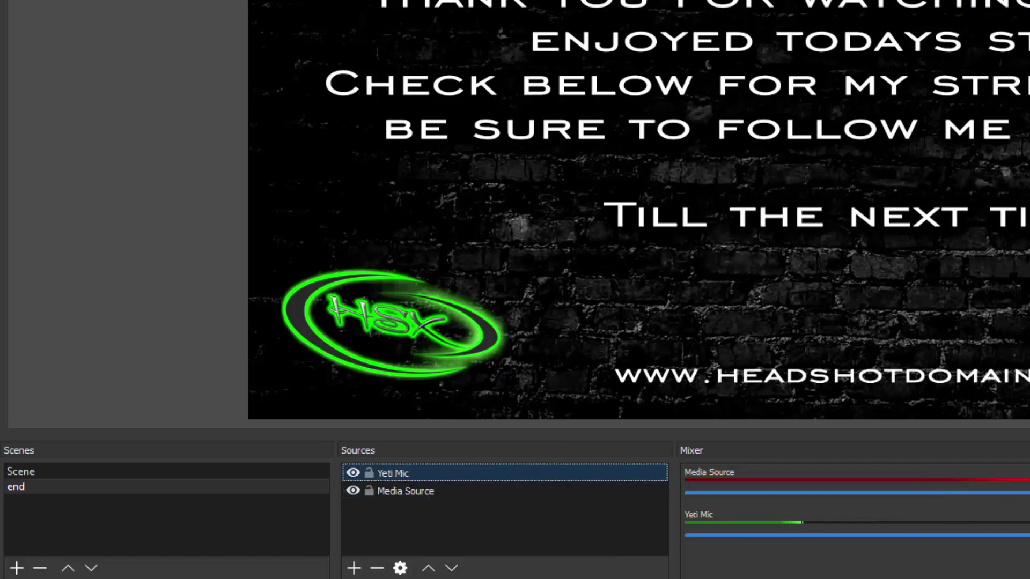
Step: Lower the Media Source volume to -8.6 dB, then hide and remove Yeti Mic
{"action": "left_click_drag", "start_coordinate": [960, 493], "coordinate": [953, 492]}
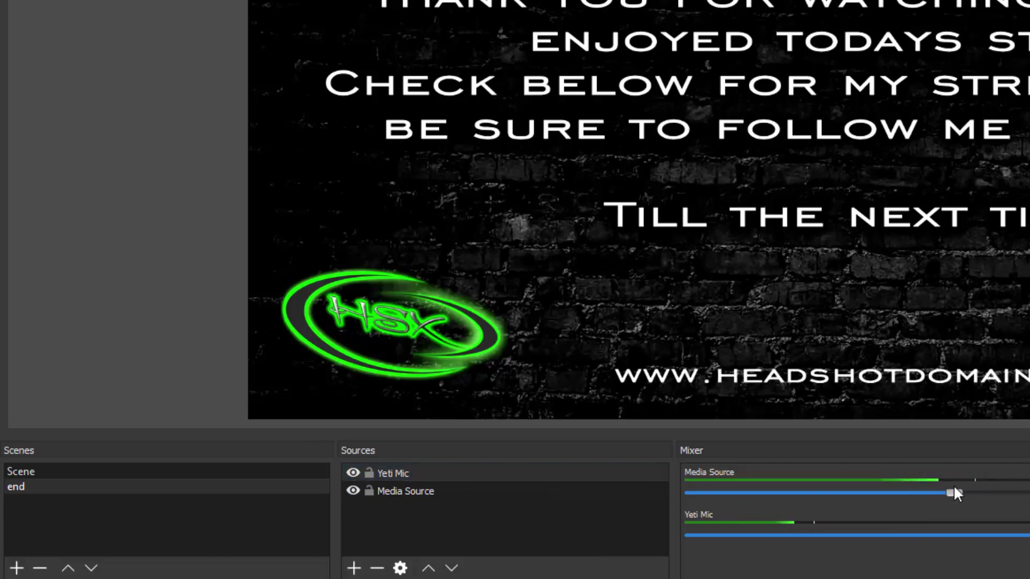
{"action": "left_click", "coordinate": [353, 472]}
{"action": "right_click", "coordinate": [393, 470]}
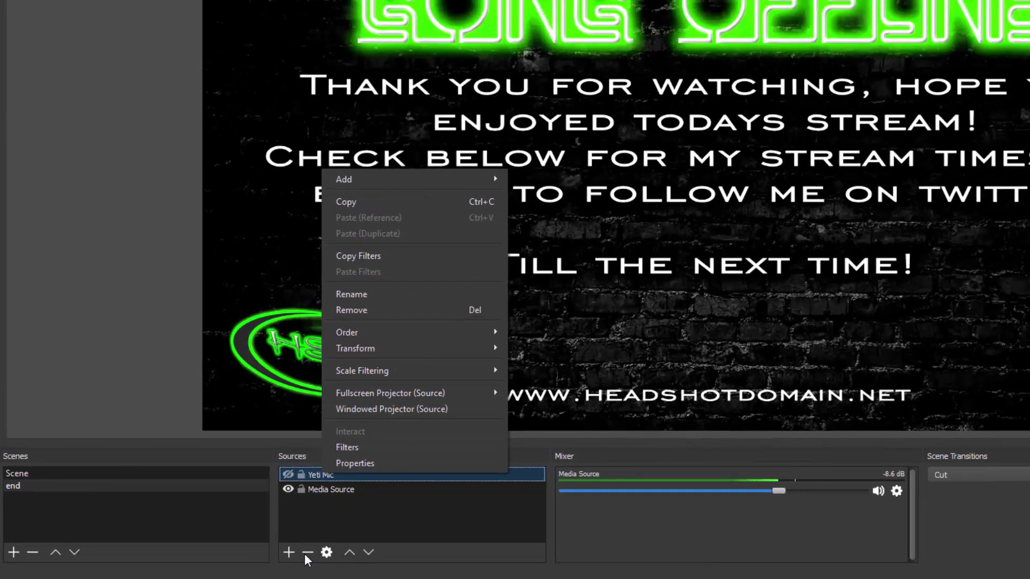
{"action": "left_click", "coordinate": [377, 568]}
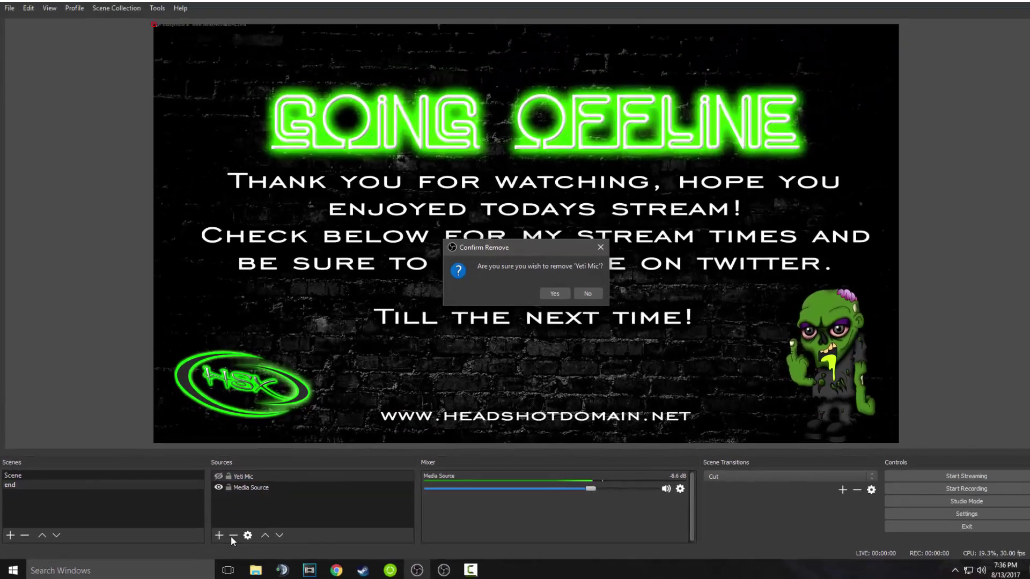
Step: Confirm removing Yeti Mic and return to the main 'Scene' with its audio sources
{"action": "left_click", "coordinate": [542, 297]}
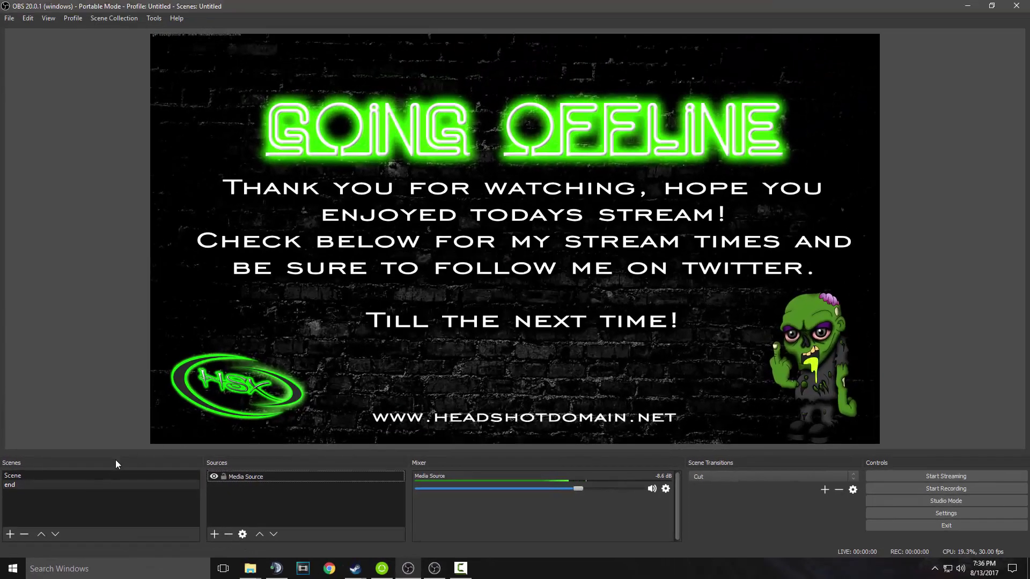
{"action": "left_click", "coordinate": [81, 477]}
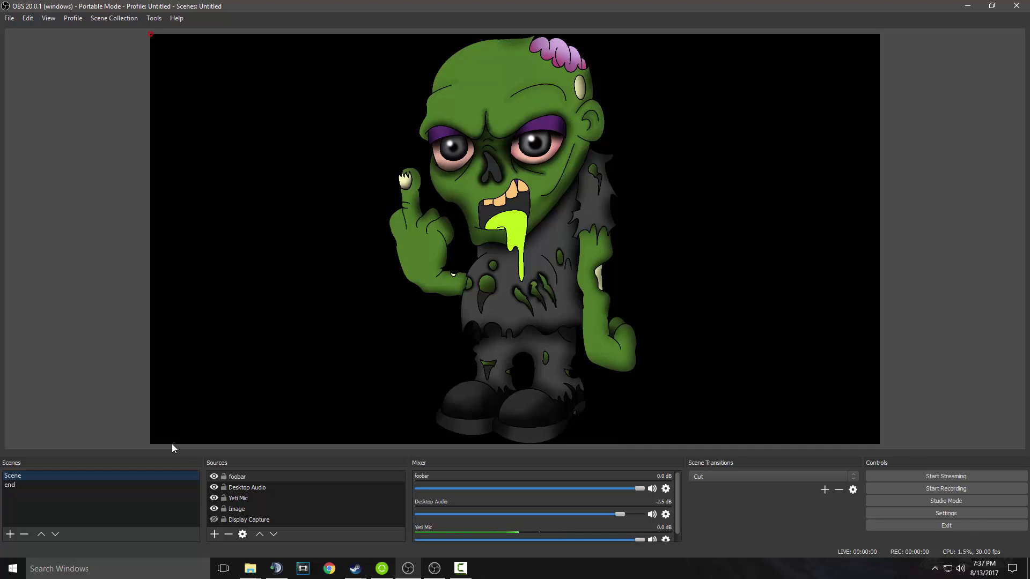
Step: Maximize the coRpSE-profile window and select the Hunter / WT / Forest / WoWS / Crossout / H1Z1 scene
{"action": "left_click", "coordinate": [434, 568]}
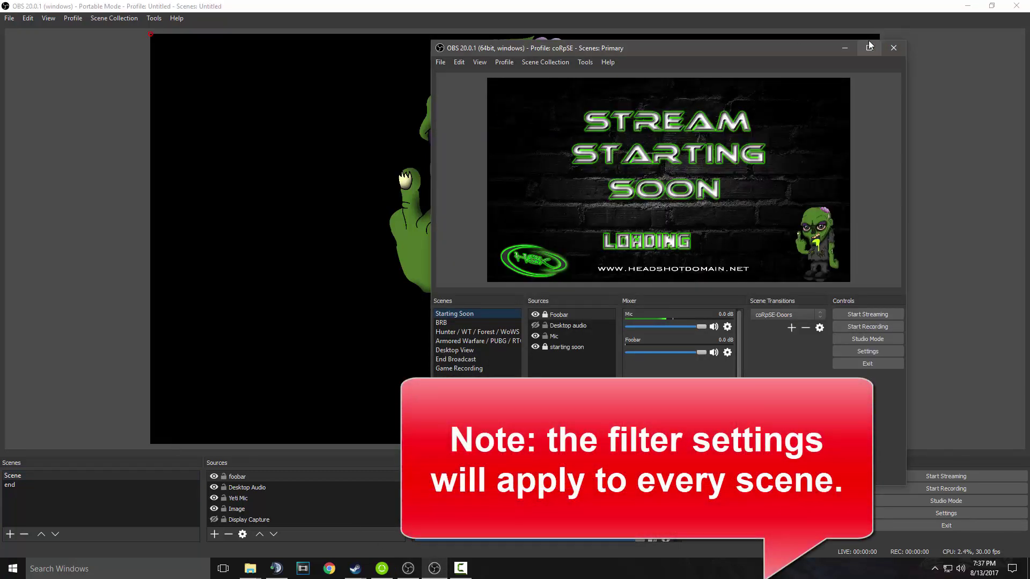
{"action": "left_click", "coordinate": [869, 49]}
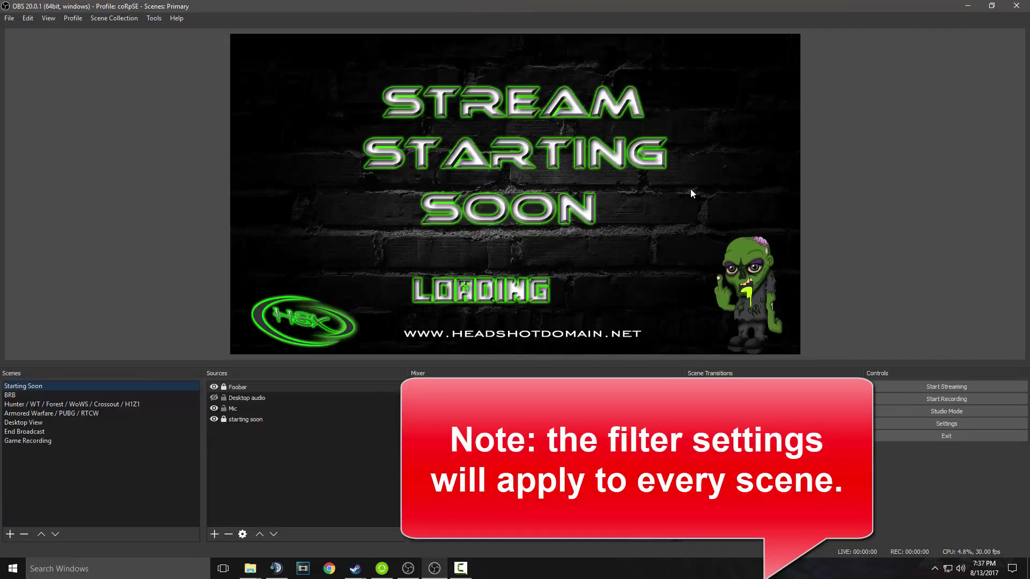
{"action": "left_click", "coordinate": [45, 405]}
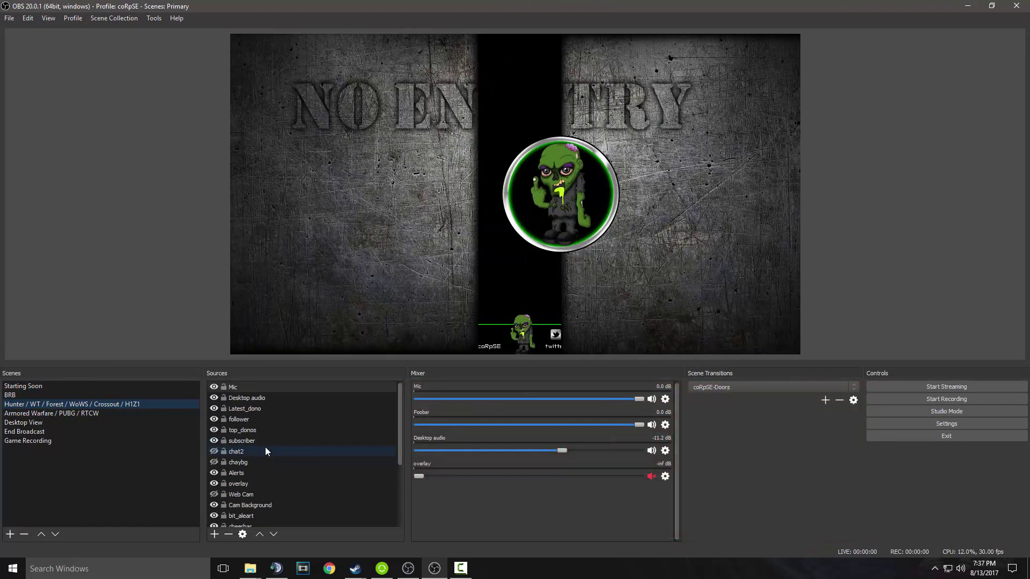
Step: Inspect the Mic source's properties without changes and bring up its options again
{"action": "right_click", "coordinate": [234, 386]}
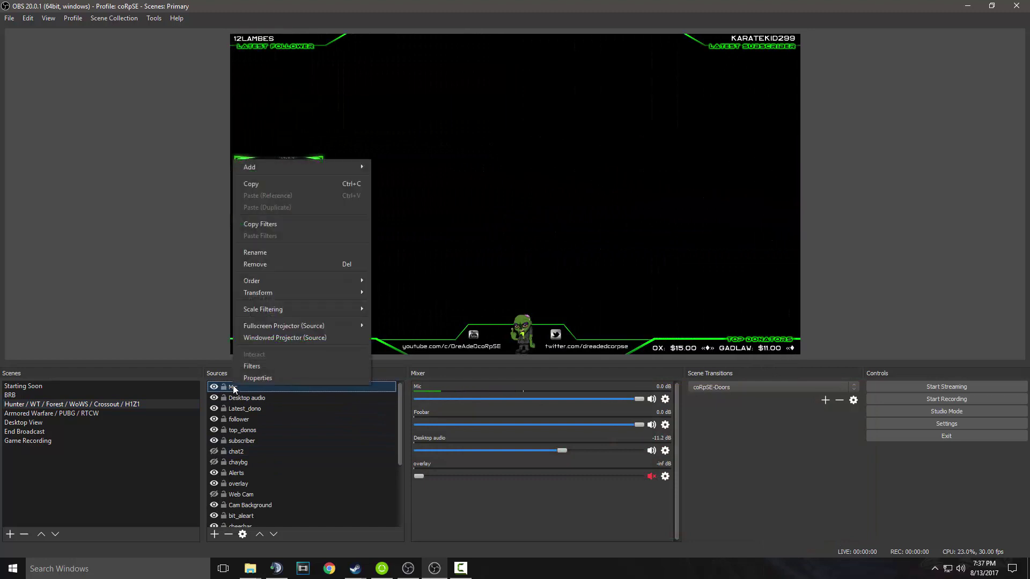
{"action": "left_click", "coordinate": [266, 378]}
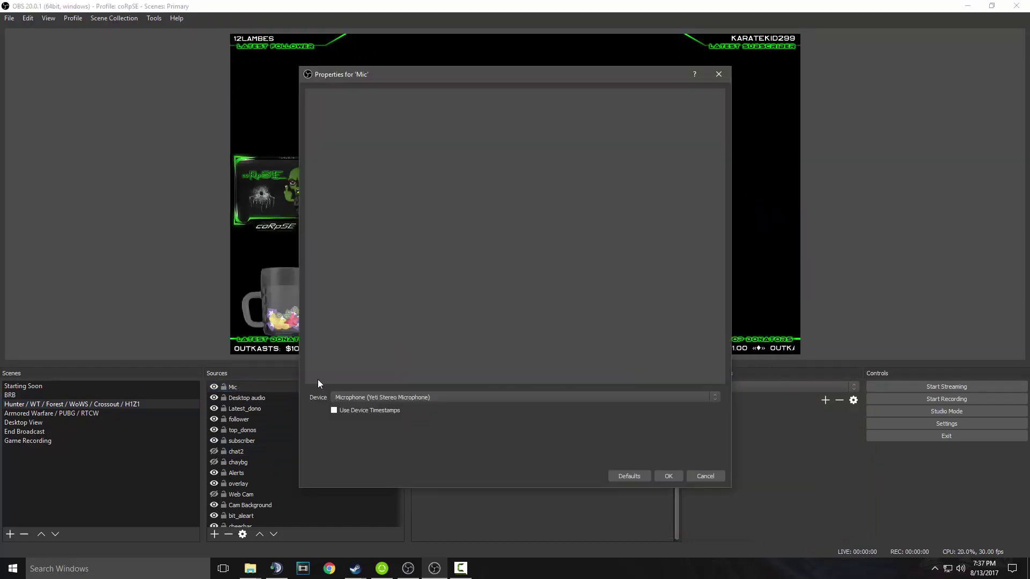
{"action": "left_click", "coordinate": [701, 476]}
{"action": "right_click", "coordinate": [265, 414]}
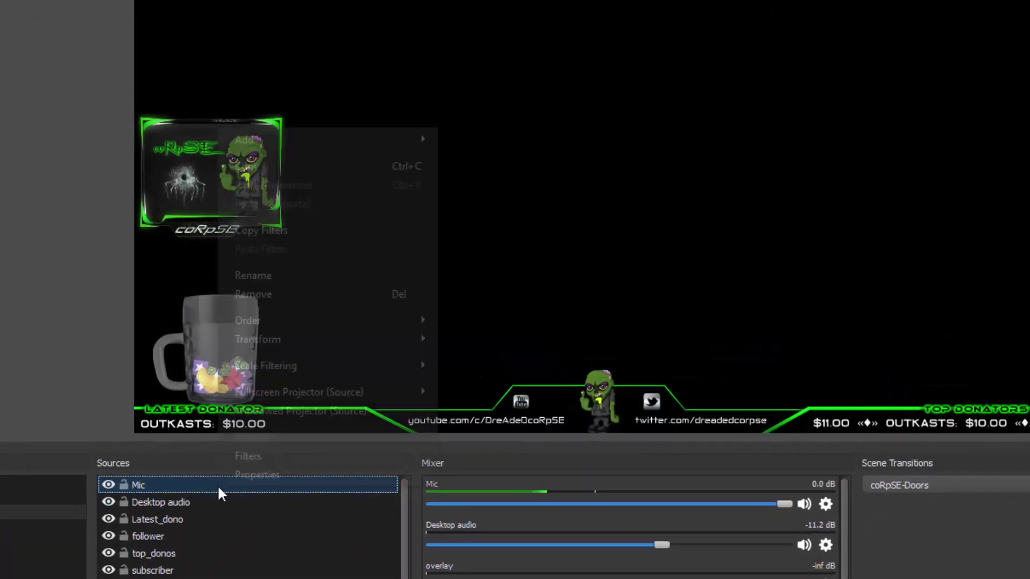
Step: Show the Mic's filters and inspect the Vst compressor's ReaComp plug-in settings
{"action": "left_click", "coordinate": [320, 456]}
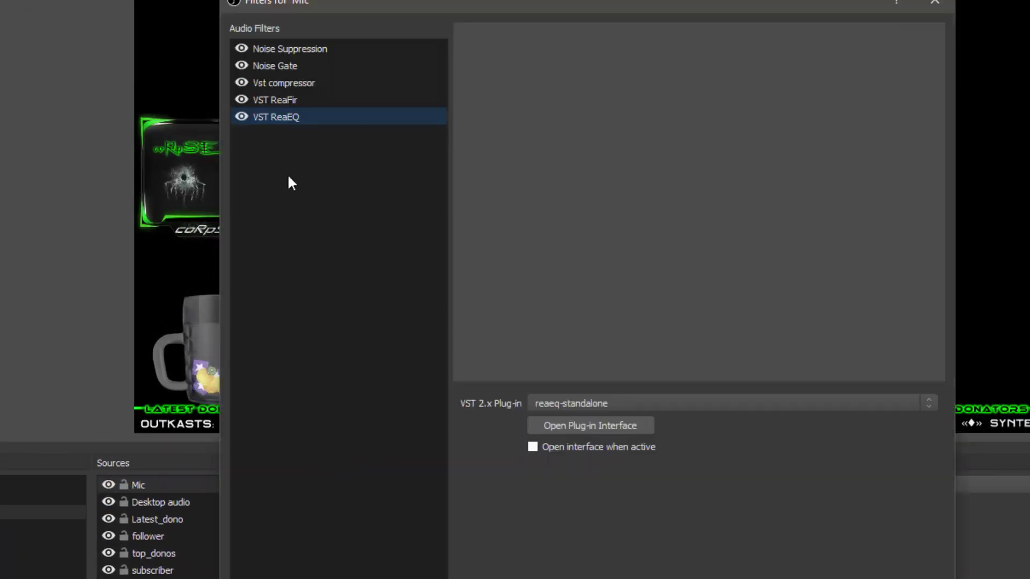
{"action": "left_click", "coordinate": [270, 102]}
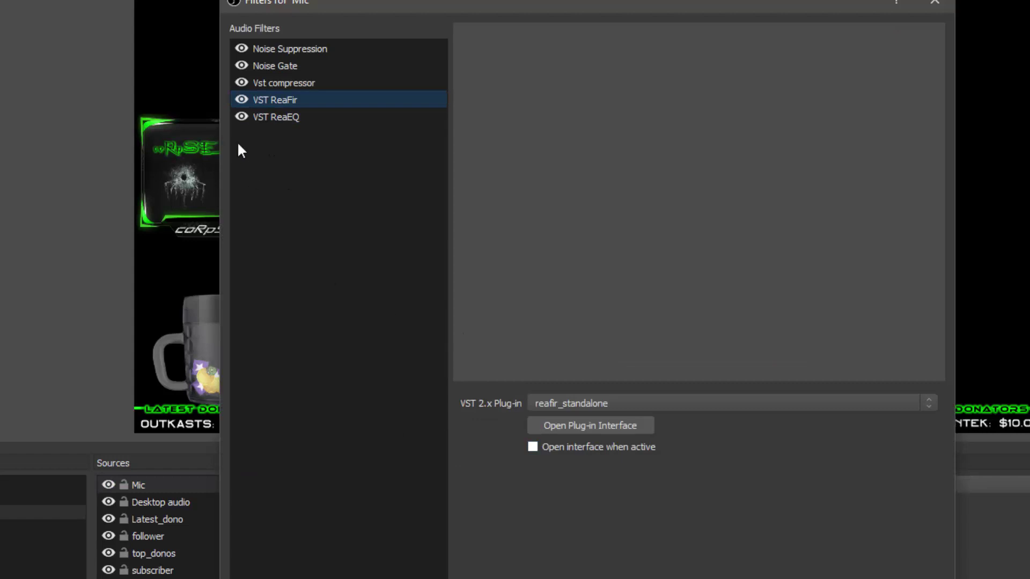
{"action": "left_click", "coordinate": [271, 81]}
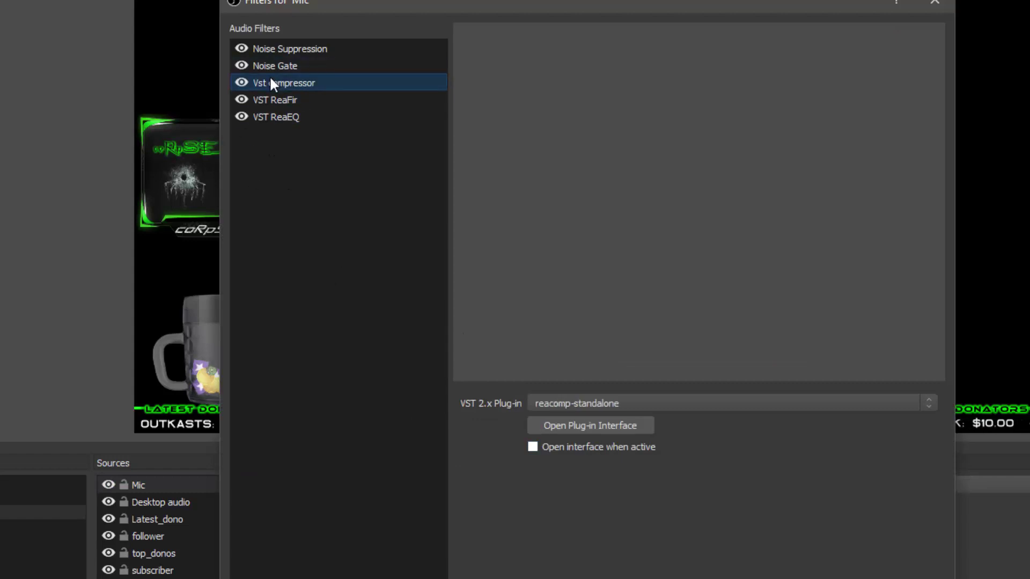
{"action": "left_click", "coordinate": [547, 424]}
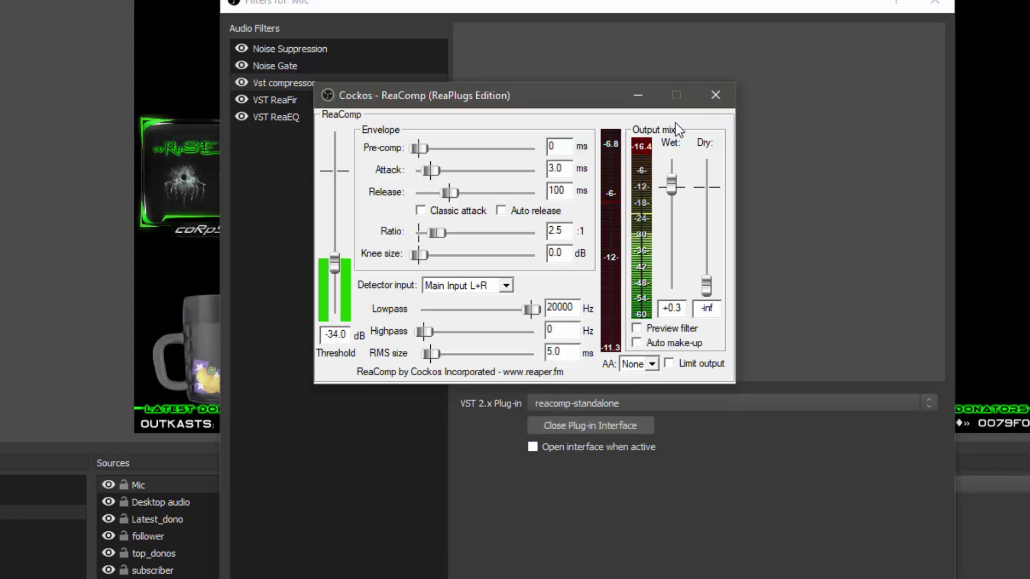
{"action": "left_click", "coordinate": [715, 95]}
Step: Inspect the VST ReaEQ filter's ReaEQ plug-in interface
{"action": "right_click", "coordinate": [270, 115]}
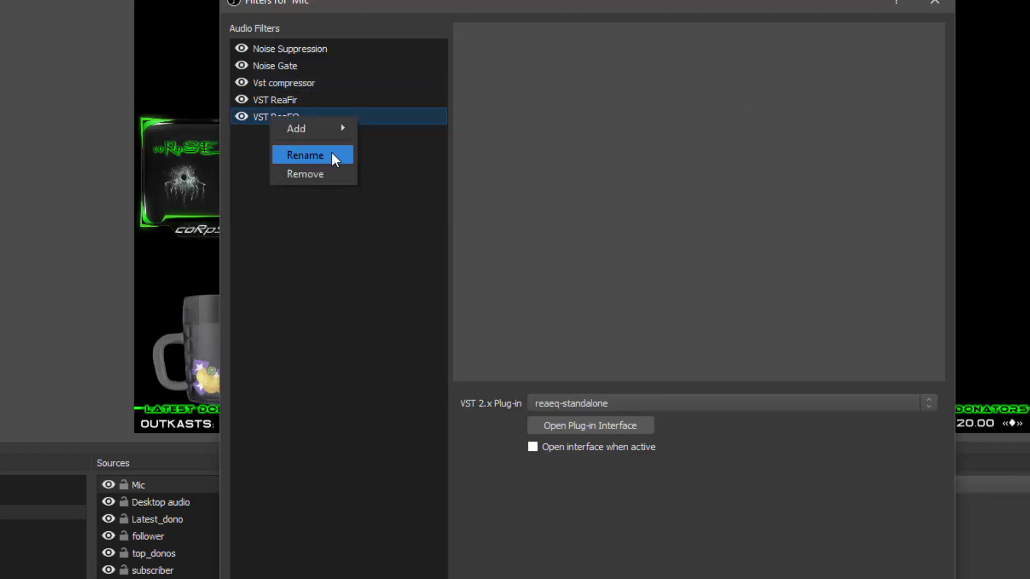
{"action": "left_click", "coordinate": [255, 119]}
{"action": "left_click", "coordinate": [579, 432]}
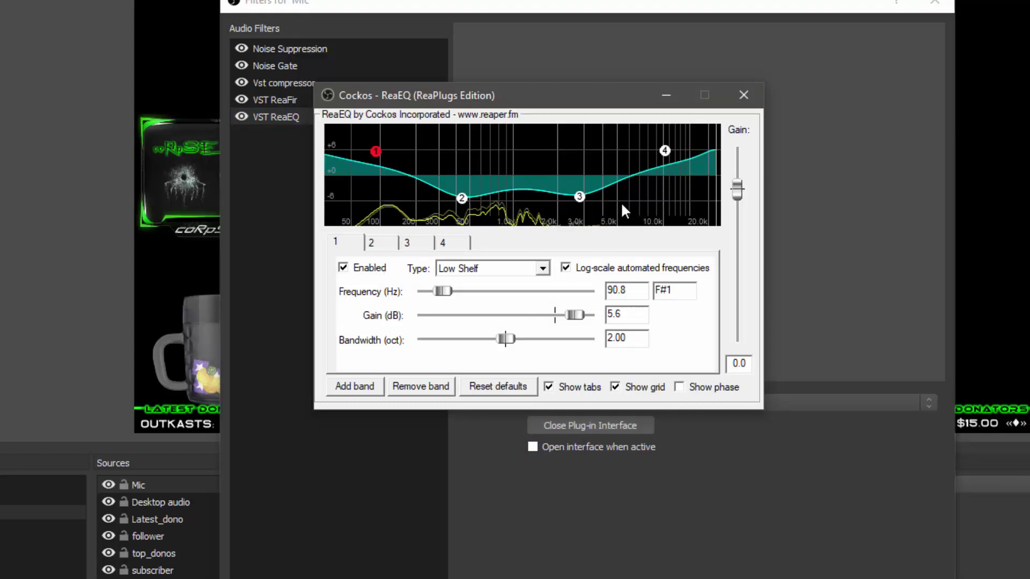
{"action": "left_click", "coordinate": [745, 97]}
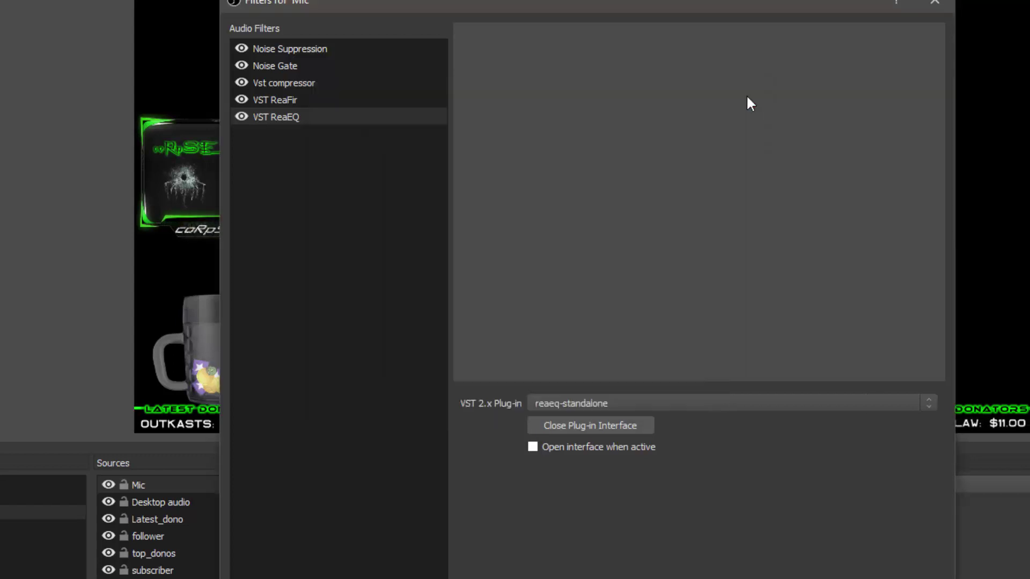
Step: Review the Noise Gate, Noise Suppression, Vst compressor and VST ReaEQ filter settings
{"action": "right_click", "coordinate": [262, 78]}
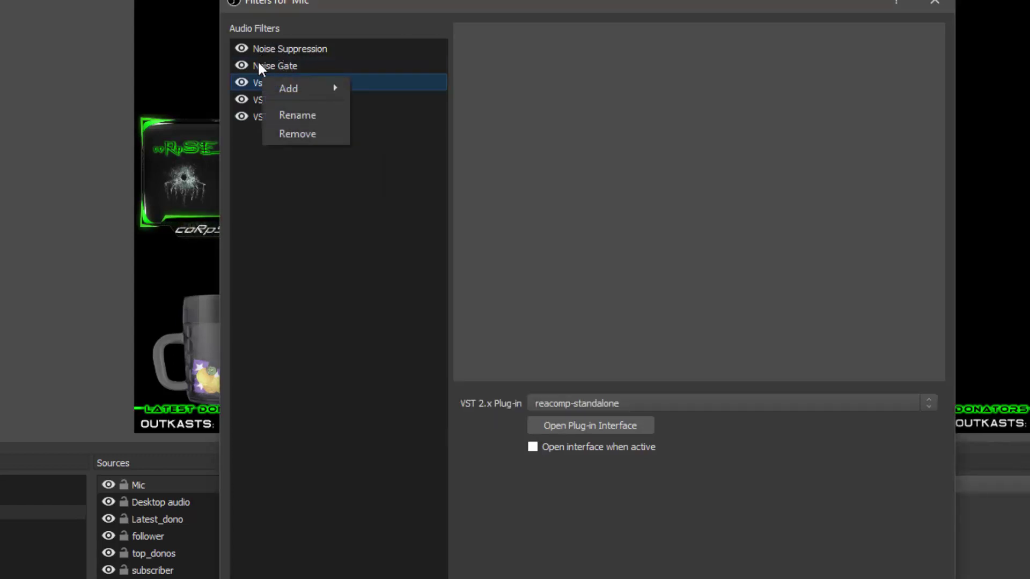
{"action": "left_click", "coordinate": [259, 63]}
{"action": "left_click", "coordinate": [294, 47]}
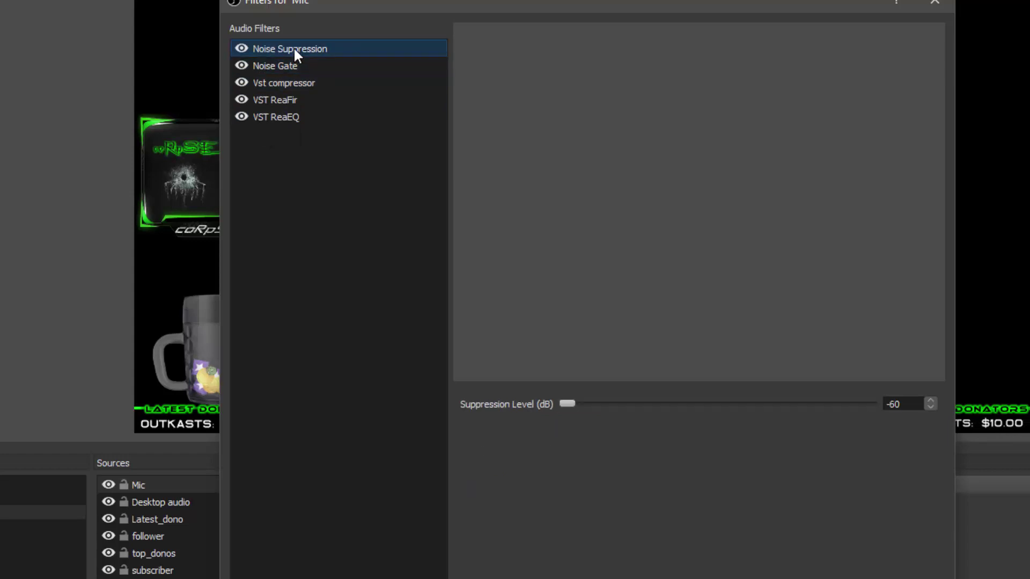
{"action": "left_click", "coordinate": [265, 82]}
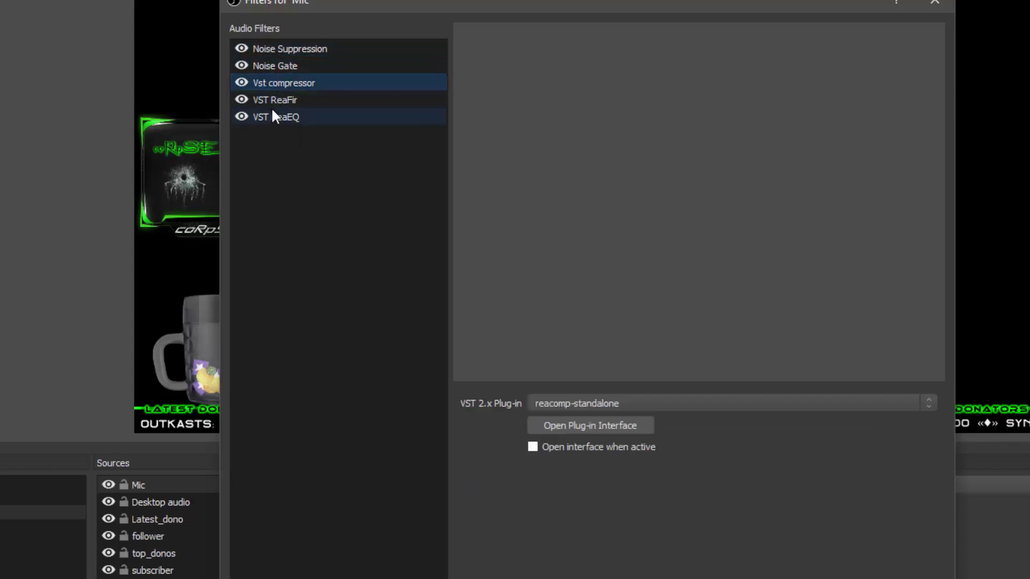
{"action": "left_click", "coordinate": [271, 111]}
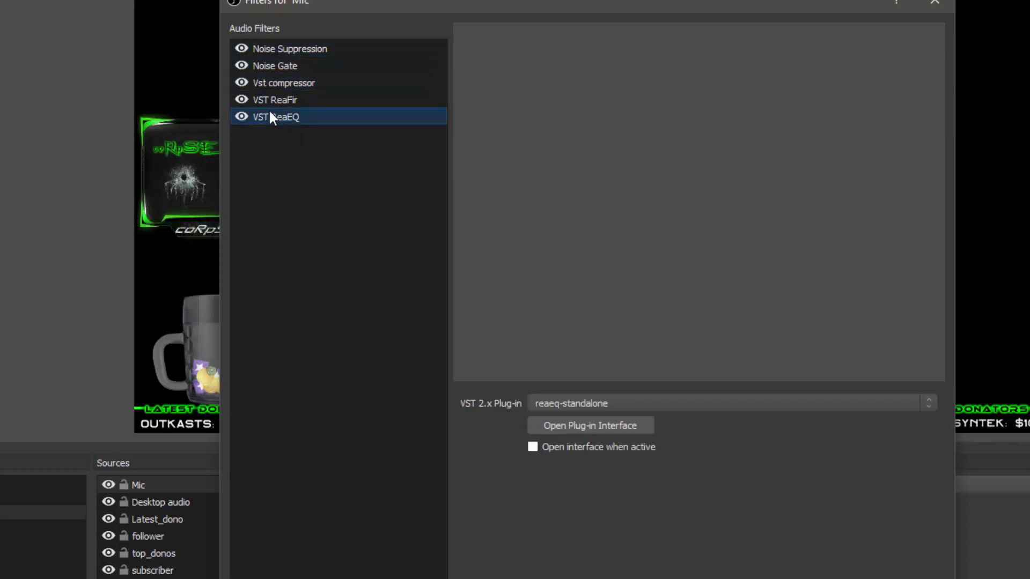